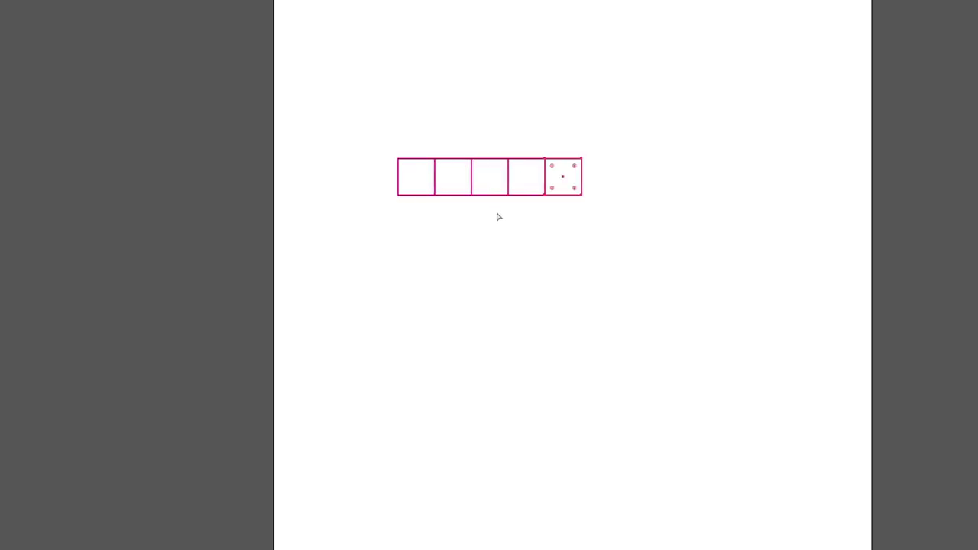
- Extend the square row across the page width, align it to the top edge, and repeat it downward into a full-page grid
{"action": "left_click_drag", "start_coordinate": [426, 163], "coordinate": [795, 164]}
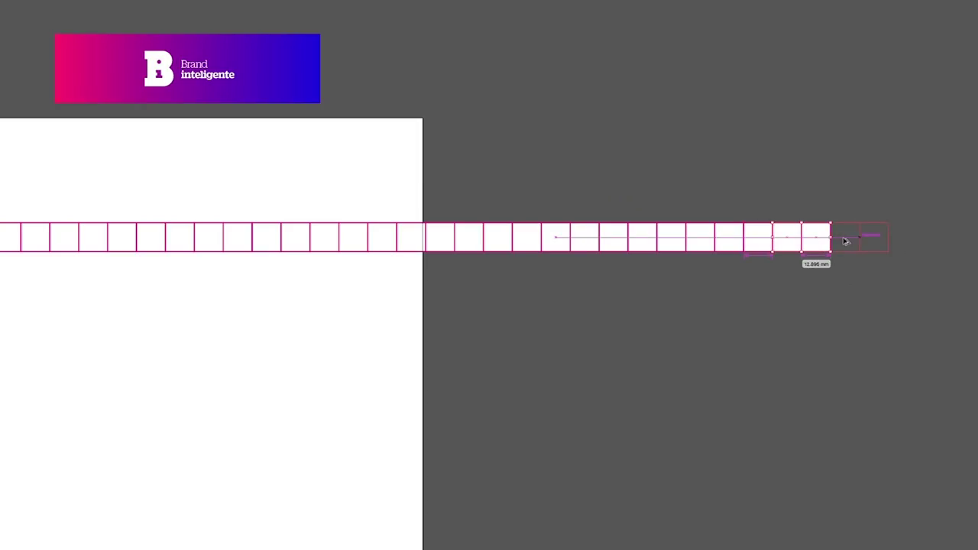
{"action": "left_click_drag", "start_coordinate": [846, 242], "coordinate": [846, 241]}
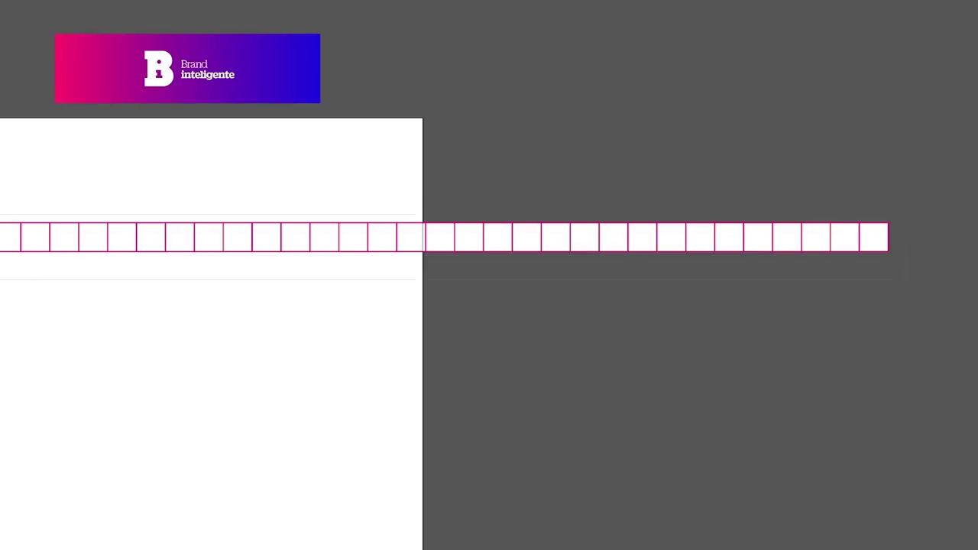
{"action": "mouse_move", "coordinate": [691, 265]}
{"action": "left_mouse_down"}
{"action": "mouse_move", "coordinate": [691, 160]}
{"action": "mouse_move", "coordinate": [423, 164]}
{"action": "left_mouse_up"}
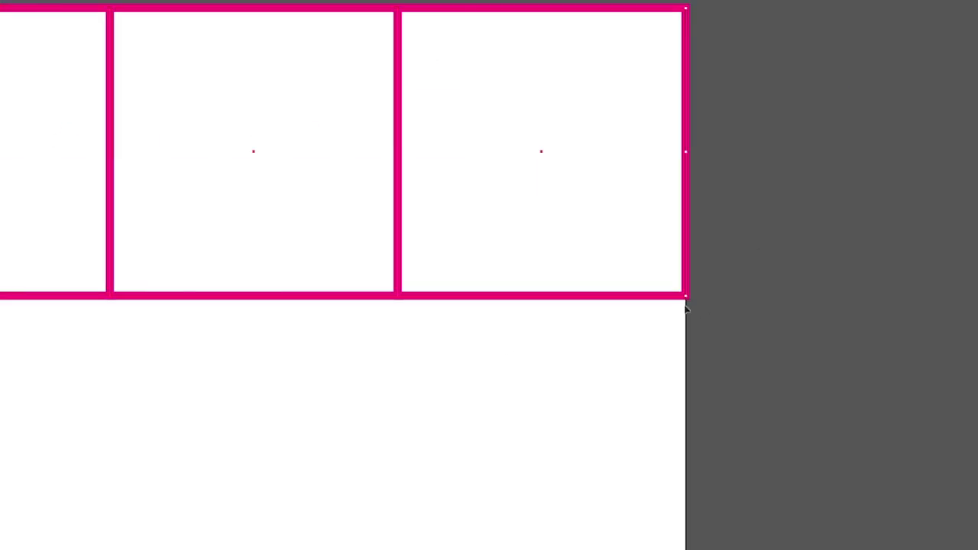
{"action": "left_click_drag", "start_coordinate": [480, 150], "coordinate": [502, 175]}
{"action": "key", "text": "ctrl+d"}
{"action": "key", "text": "ctrl+d"}
{"action": "key", "text": "ctrl+d"}
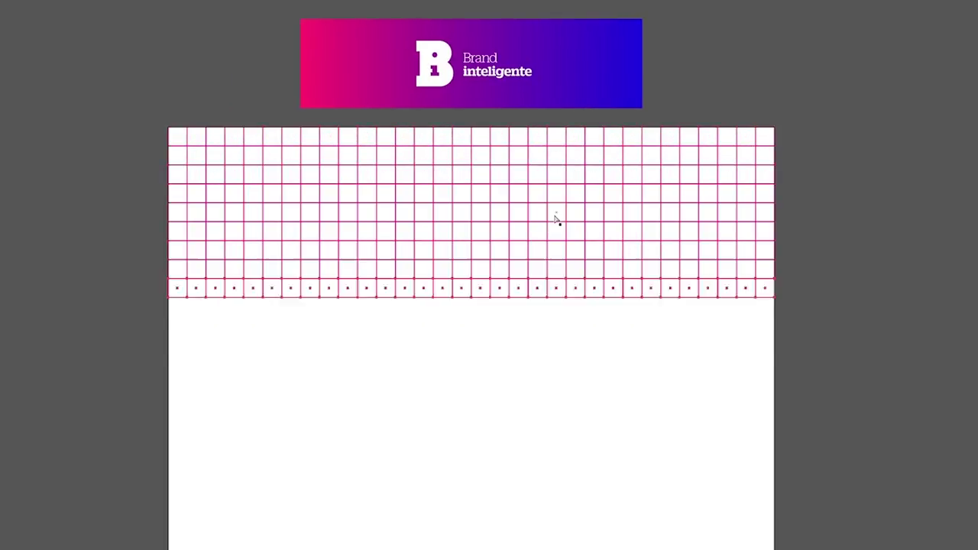
{"action": "key", "text": "ctrl+d"}
{"action": "key", "text": "ctrl+d"}
{"action": "key", "text": "ctrl+d"}
{"action": "key", "text": "ctrl+d"}
{"action": "key", "text": "ctrl+d"}
{"action": "key", "text": "ctrl+d"}
{"action": "key", "text": "ctrl+d"}
{"action": "key", "text": "ctrl+d"}
{"action": "key", "text": "ctrl+d"}
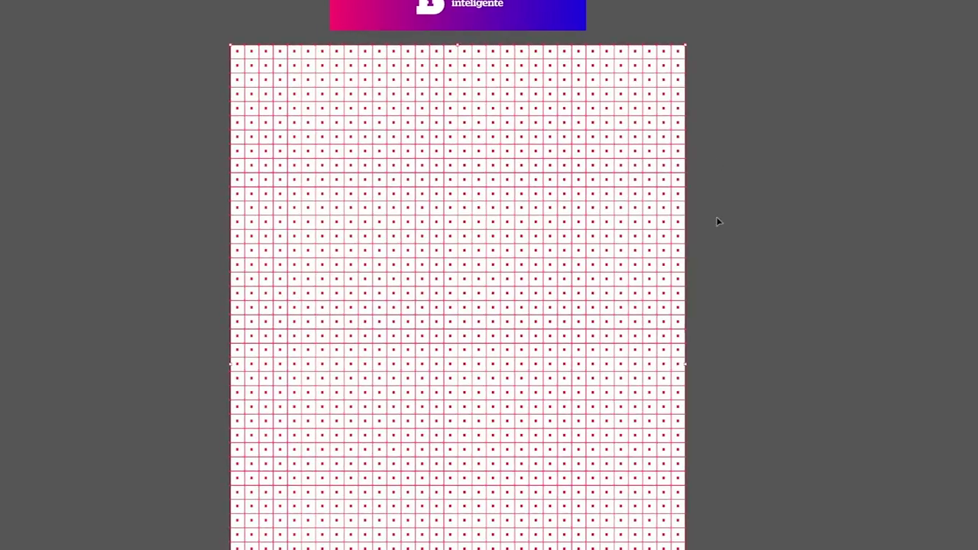
- Rename the grid layer GRID and draw a square at the page's top-left corner
{"action": "key", "text": "ctrl+alt+l"}
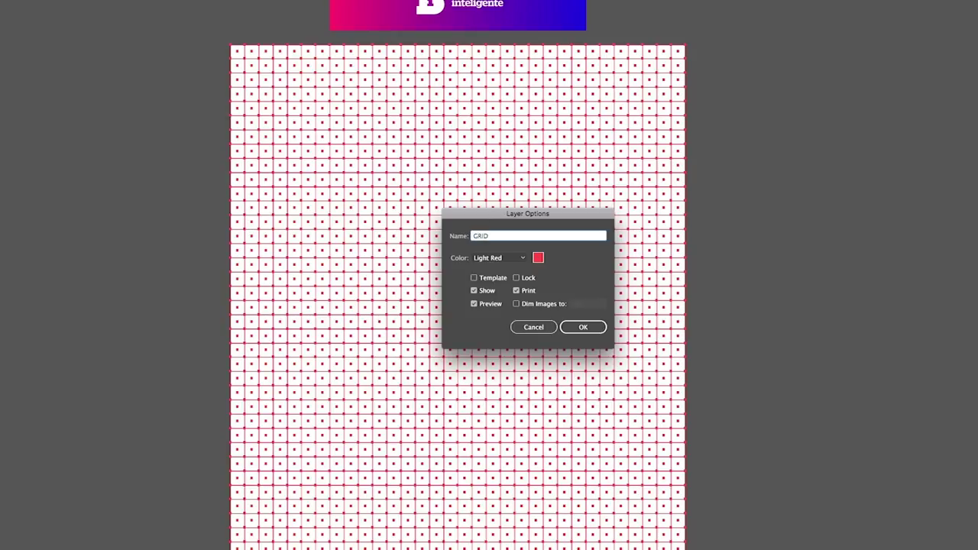
{"action": "key", "text": "Return"}
{"action": "left_click", "coordinate": [807, 397]}
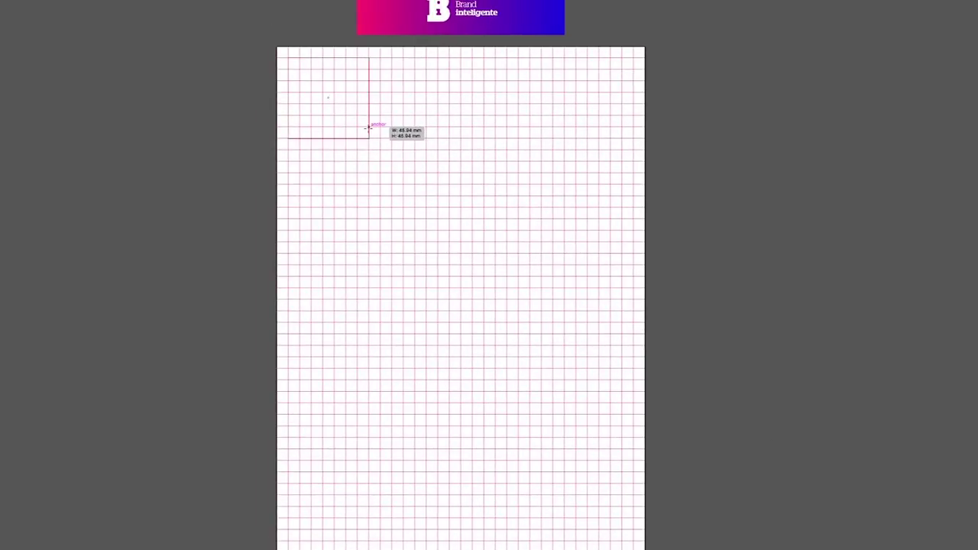
{"action": "left_click_drag", "start_coordinate": [368, 129], "coordinate": [357, 127]}
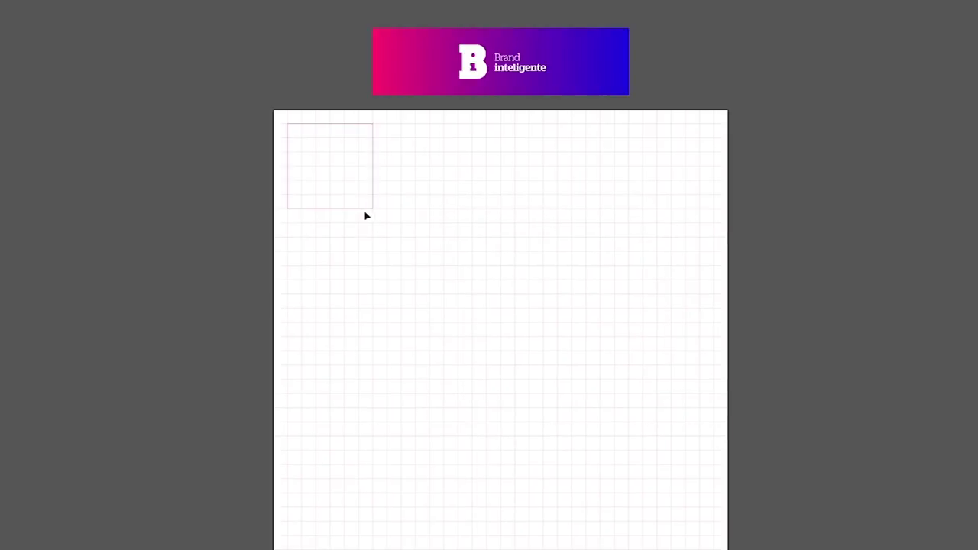
- Name the new layer ART and copy the corner square into a row of five across the top
{"action": "key", "text": "ctrl+a"}
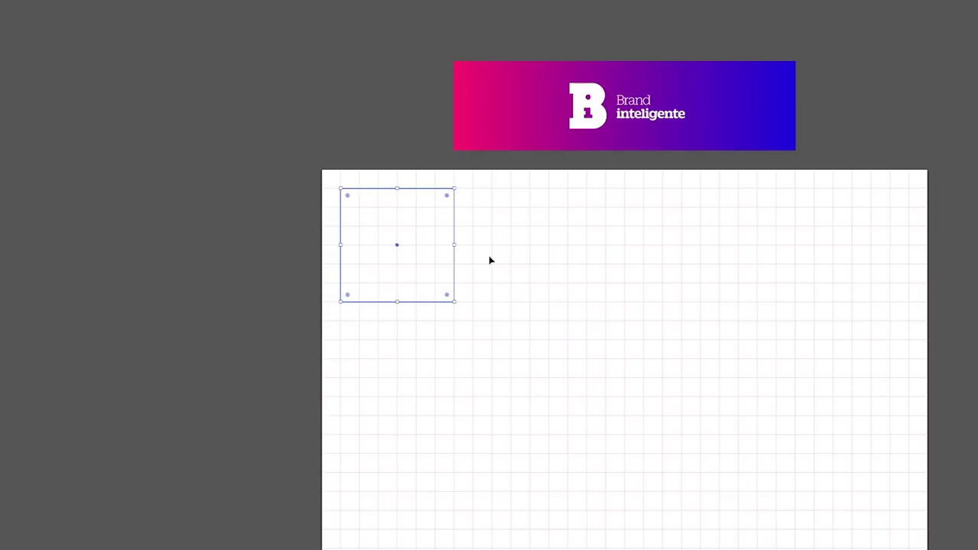
{"action": "left_click", "coordinate": [369, 196]}
{"action": "left_click_drag", "start_coordinate": [364, 194], "coordinate": [479, 192]}
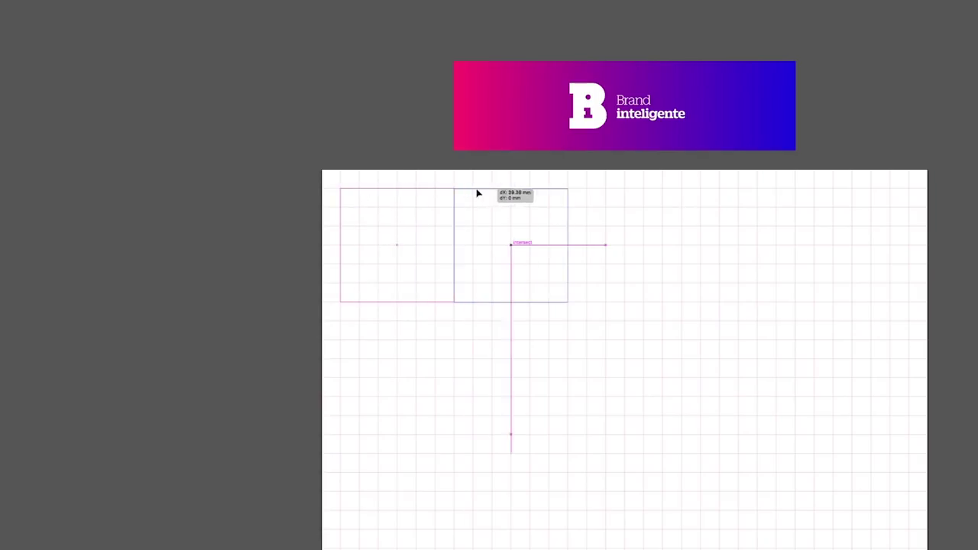
{"action": "key", "text": "ctrl+d"}
{"action": "key", "text": "ctrl+d"}
{"action": "key", "text": "ctrl+d"}
{"action": "left_click", "coordinate": [458, 255]}
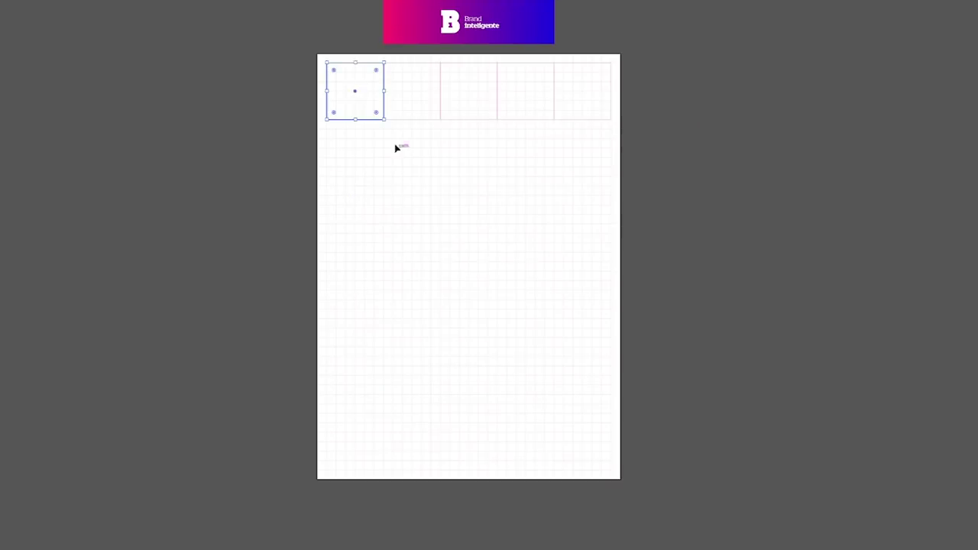
- Draw a pale blue rectangle covering the page margins and zoom in on its corner
{"action": "key", "text": "m"}
{"action": "left_click_drag", "start_coordinate": [326, 61], "coordinate": [607, 461]}
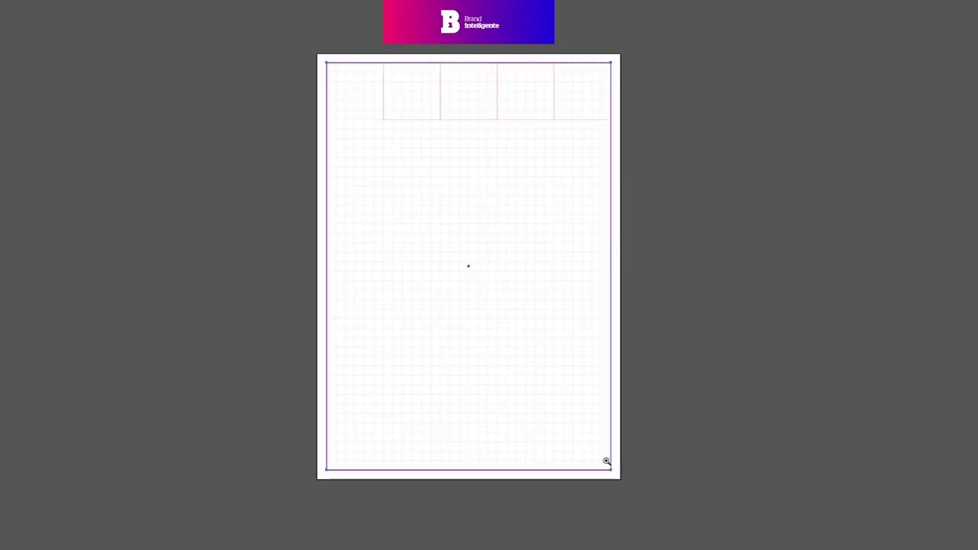
{"action": "key", "text": "z"}
{"action": "left_click", "coordinate": [611, 462]}
{"action": "left_click_drag", "start_coordinate": [525, 333], "coordinate": [237, 153]}
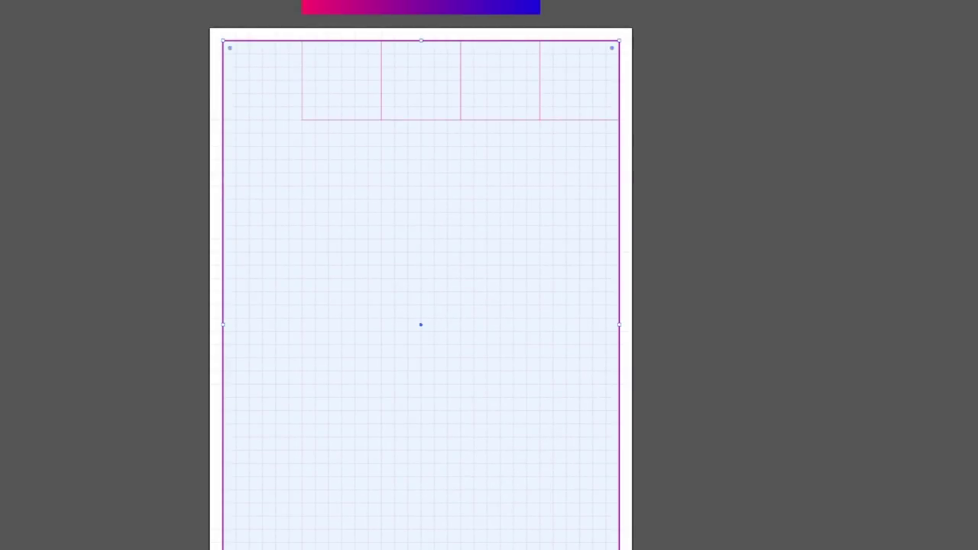
- Send the margin rectangle behind everything
{"action": "right_click", "coordinate": [528, 264]}
{"action": "left_click", "coordinate": [657, 448]}
{"action": "left_click", "coordinate": [642, 306]}
{"action": "scroll", "coordinate": [649, 314], "scroll_direction": "down", "scroll_amount": 2}
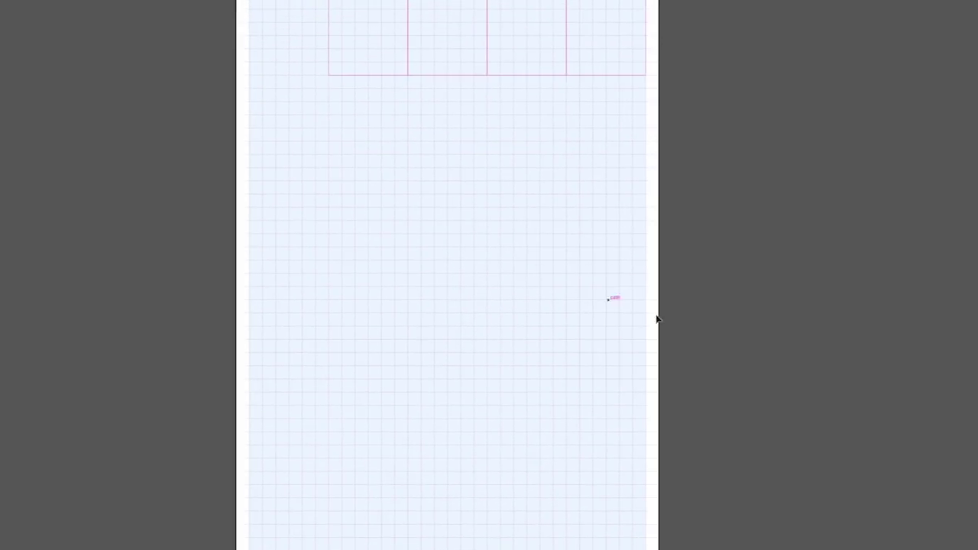
- Stretch a top square into a tall column with a deep blue 90° gradient
{"action": "left_click_drag", "start_coordinate": [369, 75], "coordinate": [367, 301]}
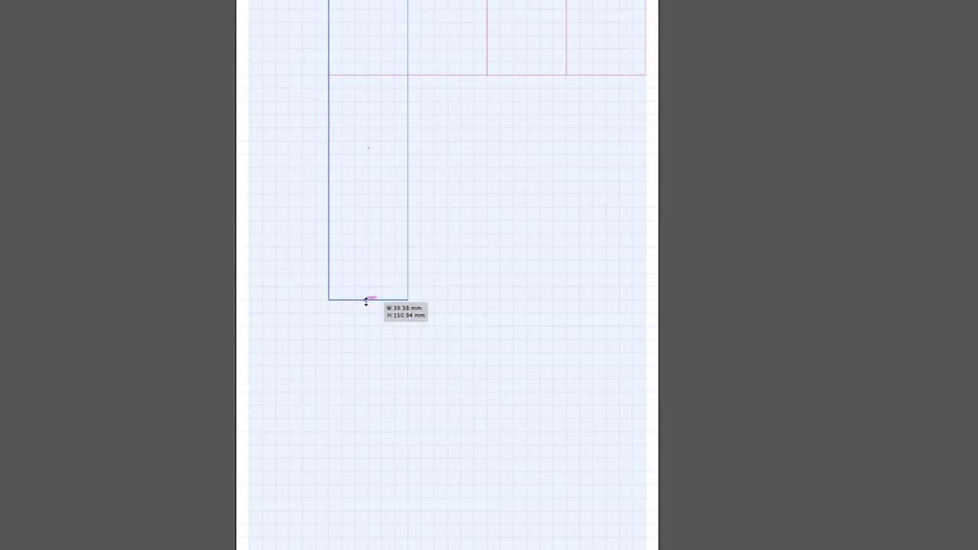
{"action": "key", "text": "period"}
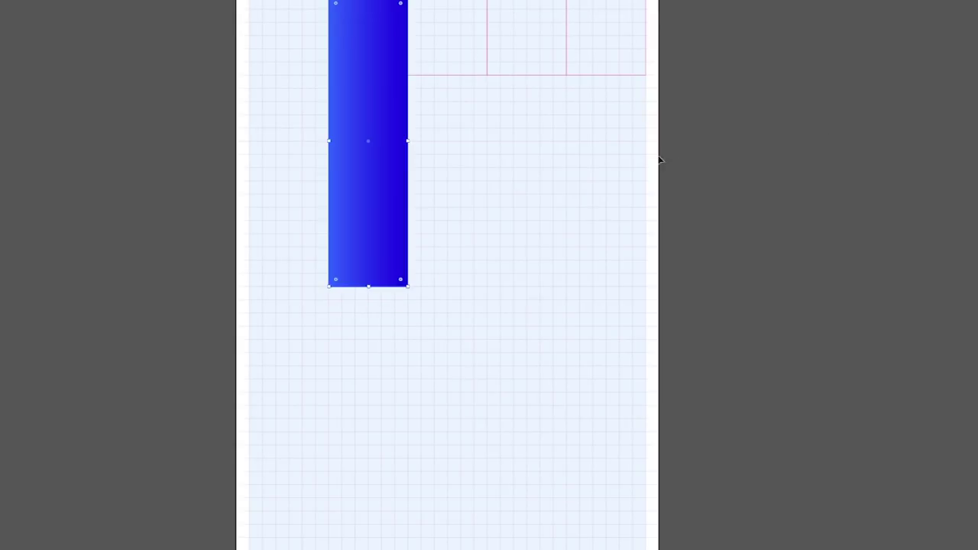
{"action": "type", "text": "90"}
{"action": "key", "text": "Return"}
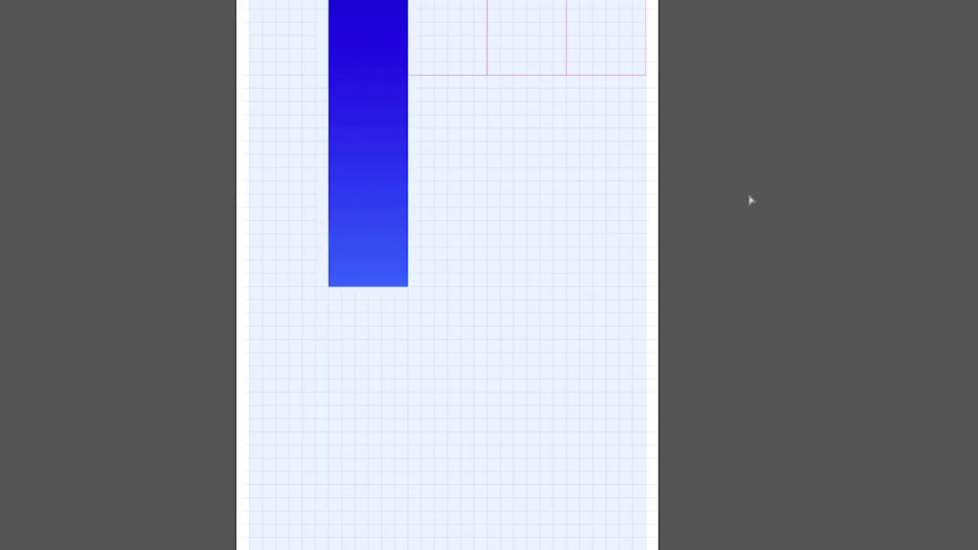
- Stretch another square into a pale blue 90° gradient column and place a copy directly below
{"action": "left_click", "coordinate": [551, 26]}
{"action": "left_click_drag", "start_coordinate": [551, 67], "coordinate": [544, 277]}
{"action": "key", "text": "period"}
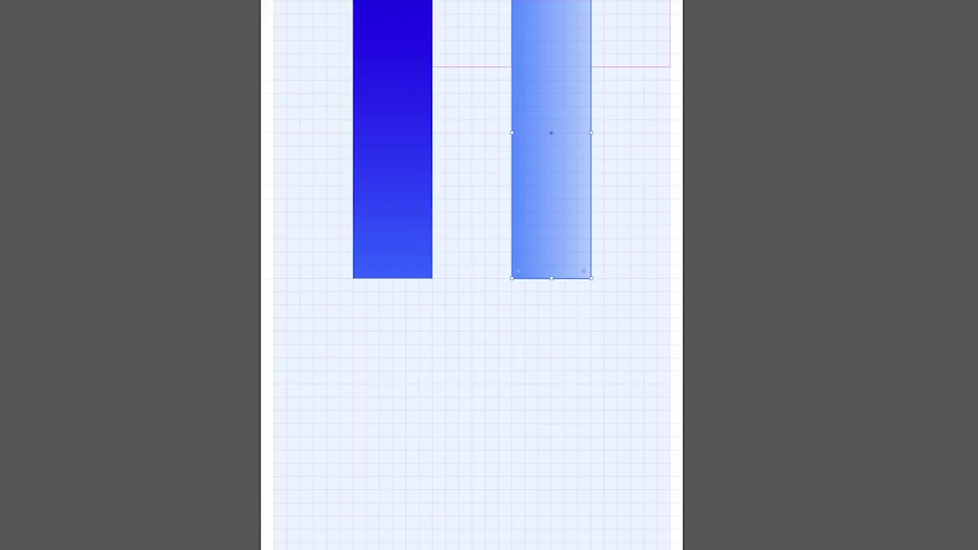
{"action": "type", "text": "90"}
{"action": "key", "text": "Return"}
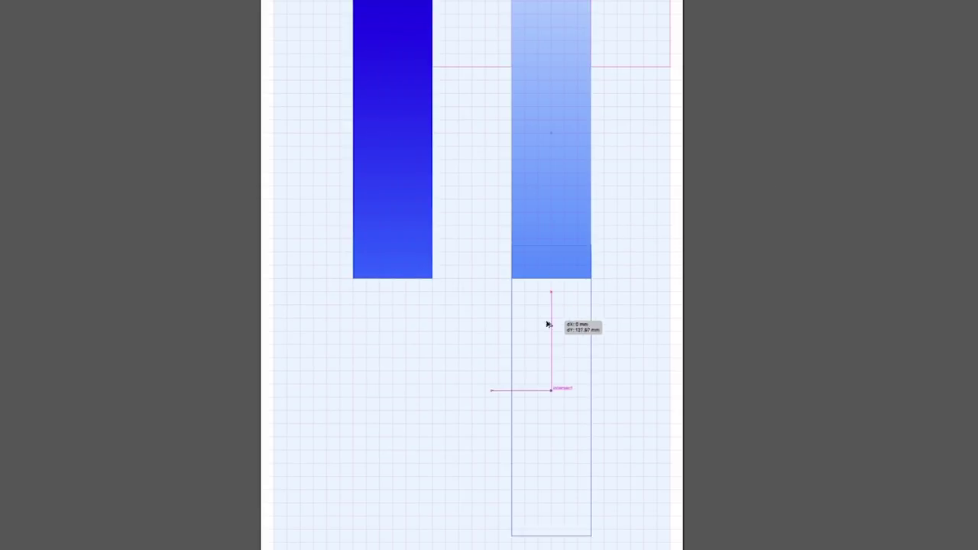
{"action": "mouse_move", "coordinate": [550, 93]}
{"action": "left_mouse_down"}
{"action": "mouse_move", "coordinate": [551, 359]}
{"action": "mouse_move", "coordinate": [566, 371]}
{"action": "left_mouse_up"}
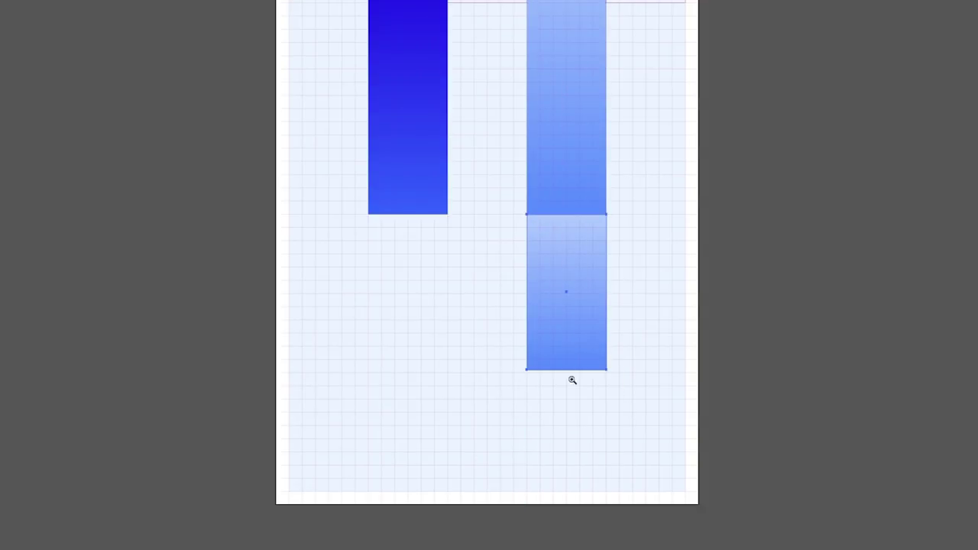
{"action": "left_click", "coordinate": [587, 390]}
{"action": "key", "text": "ctrl+minus"}
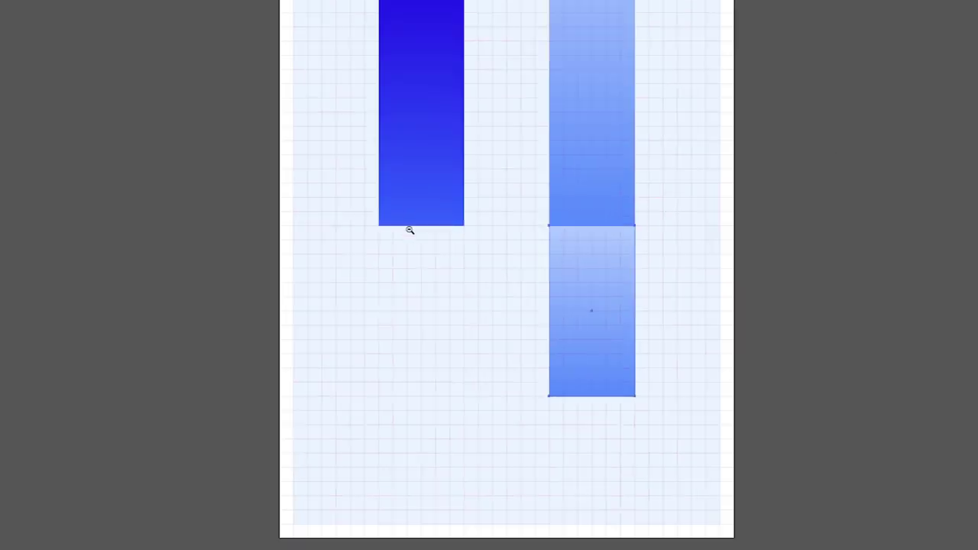
- Make a long blue-to-magenta gradient column and lengthen the top-right square downward
{"action": "left_click_drag", "start_coordinate": [461, 207], "coordinate": [460, 442]}
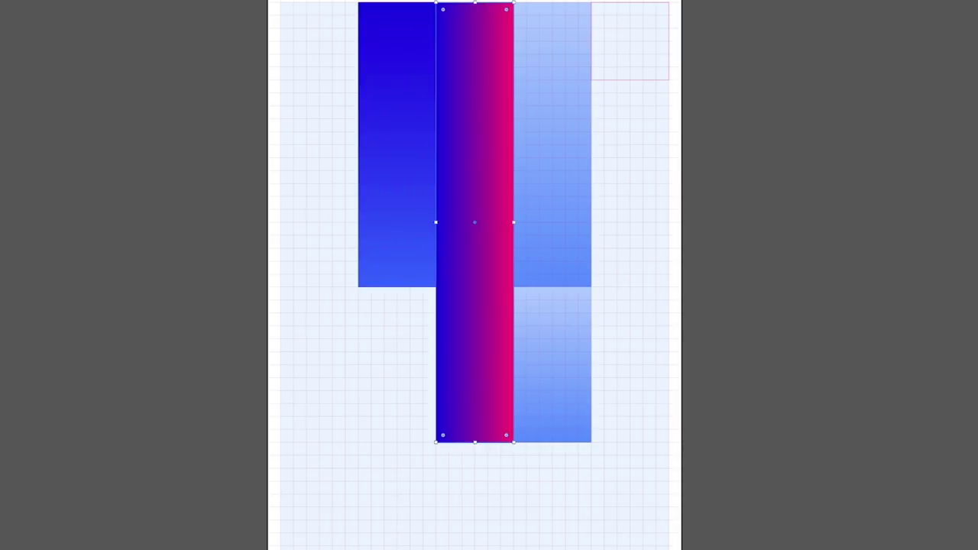
{"action": "left_click", "coordinate": [730, 272]}
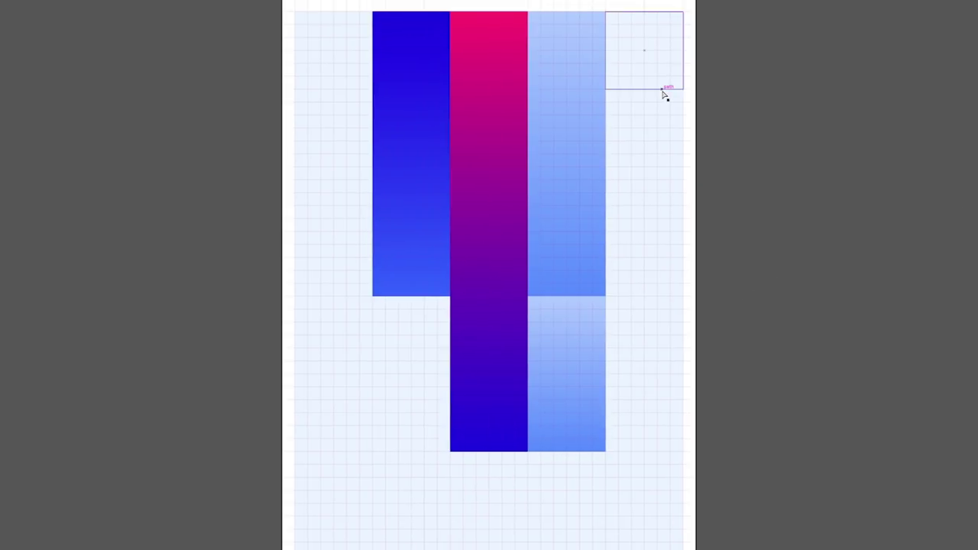
{"action": "left_click_drag", "start_coordinate": [647, 90], "coordinate": [647, 115]}
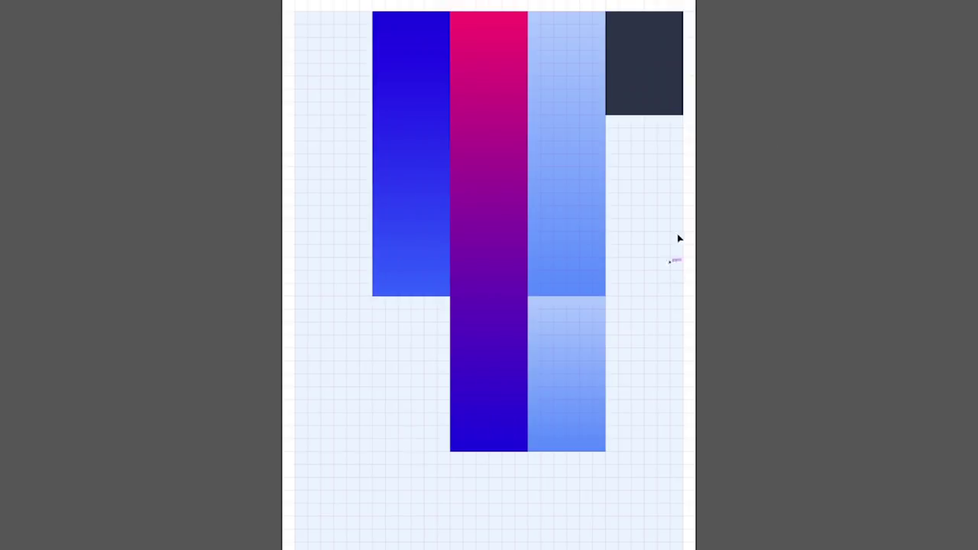
- Move the dark square into the left column as pink, with blue squares above it and in the right column
{"action": "left_click_drag", "start_coordinate": [527, 183], "coordinate": [350, 262]}
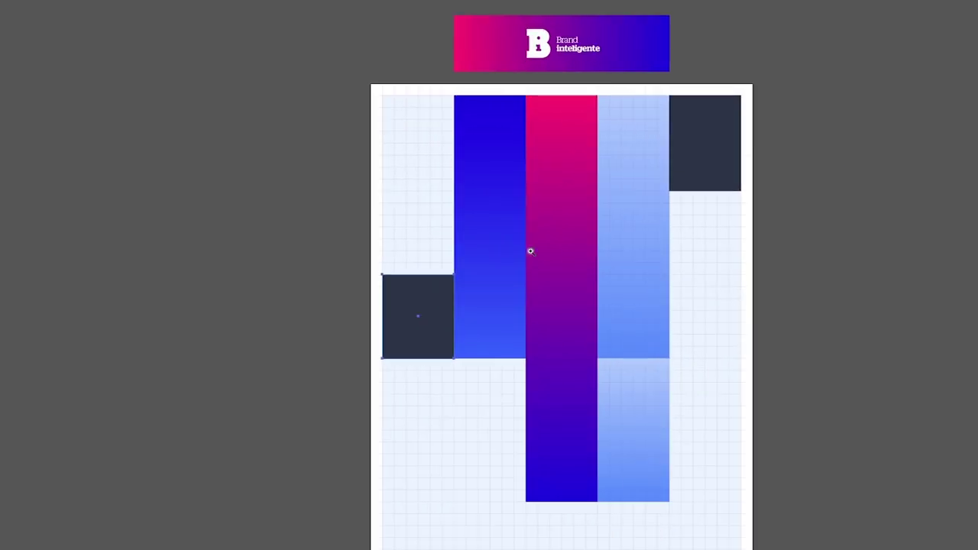
{"action": "left_click", "coordinate": [881, 243]}
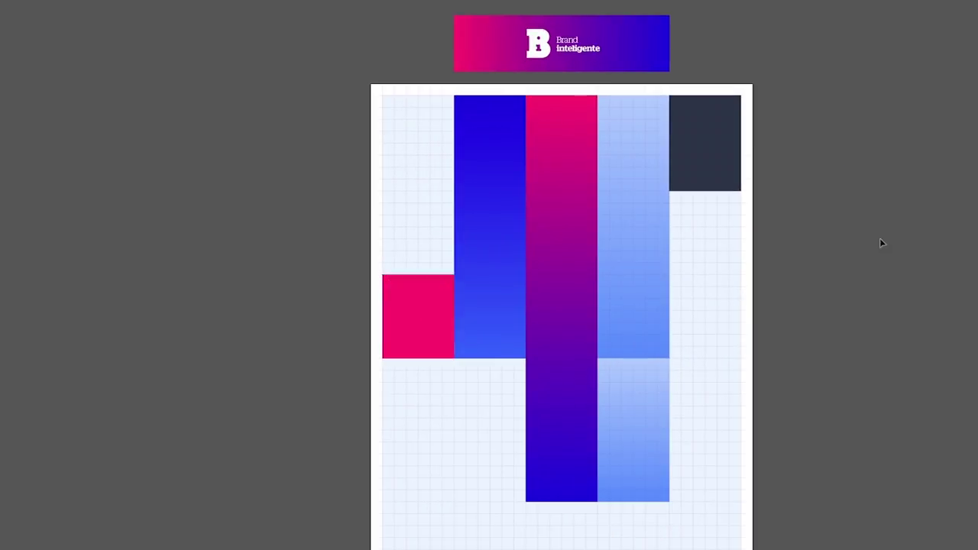
{"action": "left_click_drag", "start_coordinate": [405, 223], "coordinate": [405, 222]}
{"action": "left_click", "coordinate": [702, 250]}
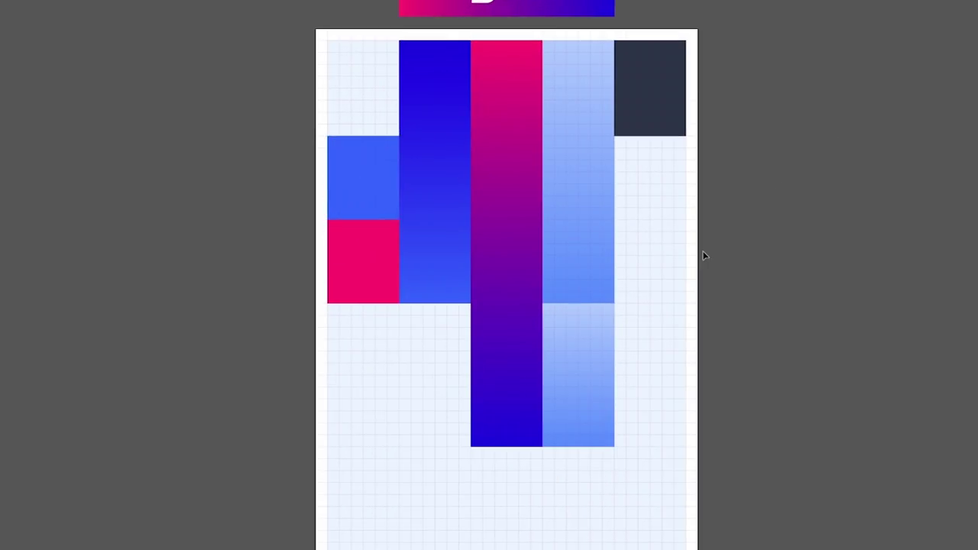
{"action": "mouse_move", "coordinate": [382, 181]}
{"action": "left_mouse_down"}
{"action": "mouse_move", "coordinate": [628, 317]}
{"action": "mouse_move", "coordinate": [658, 323]}
{"action": "left_mouse_up"}
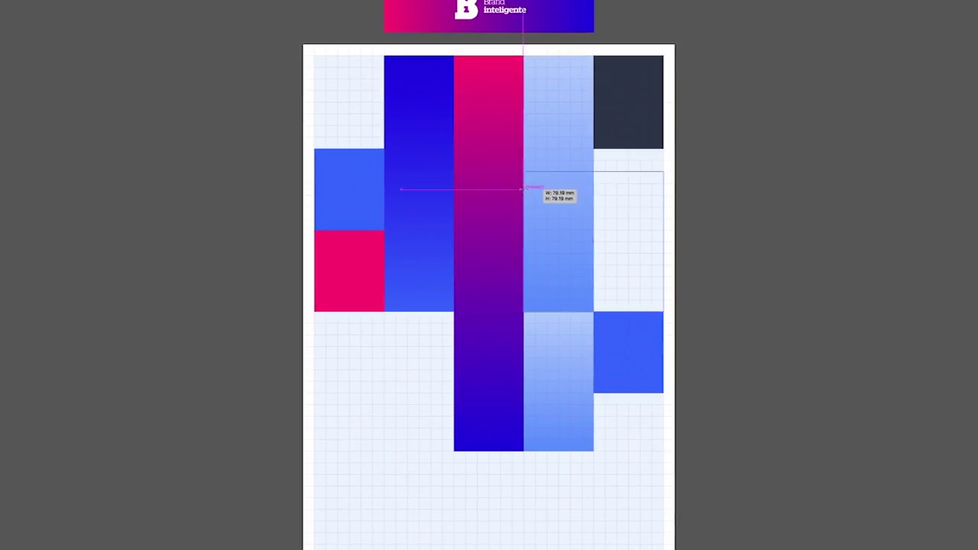
- Draw a placeholder box across two grid columns beside the light-blue column, crossed with two diagonals
{"action": "left_click_drag", "start_coordinate": [571, 218], "coordinate": [523, 172]}
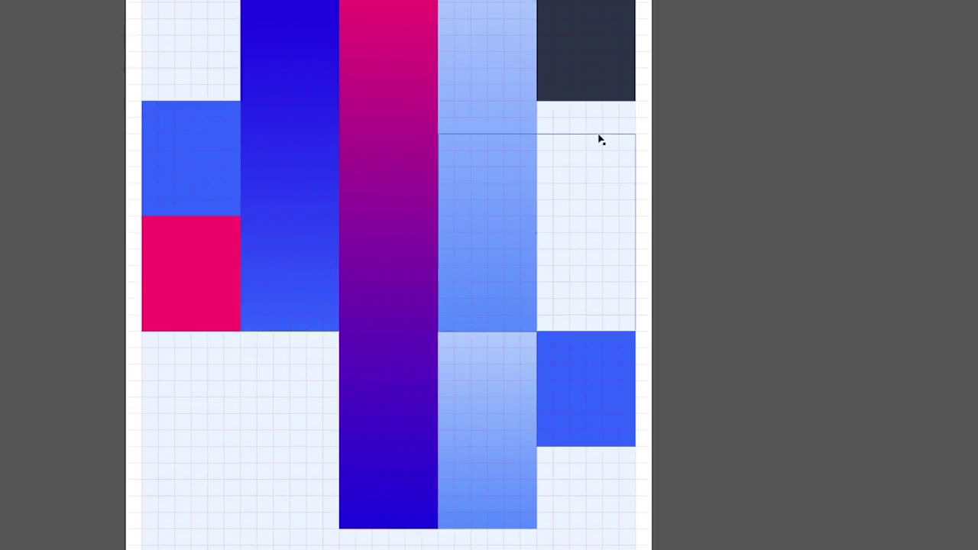
{"action": "left_click_drag", "start_coordinate": [634, 337], "coordinate": [635, 332]}
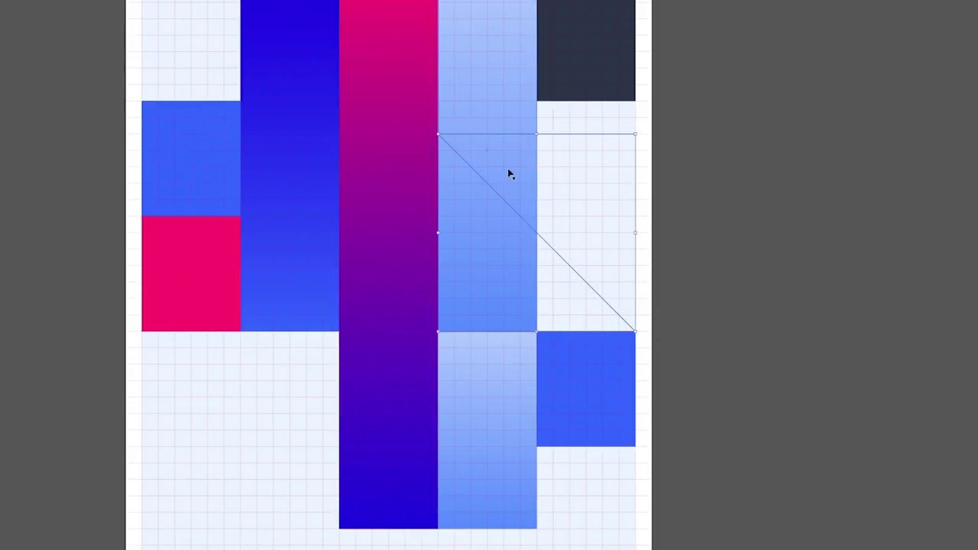
{"action": "left_click_drag", "start_coordinate": [438, 332], "coordinate": [635, 133]}
- Copy the crossed placeholder to the lower left and extend the lower light-blue block downward
{"action": "left_click", "coordinate": [389, 250]}
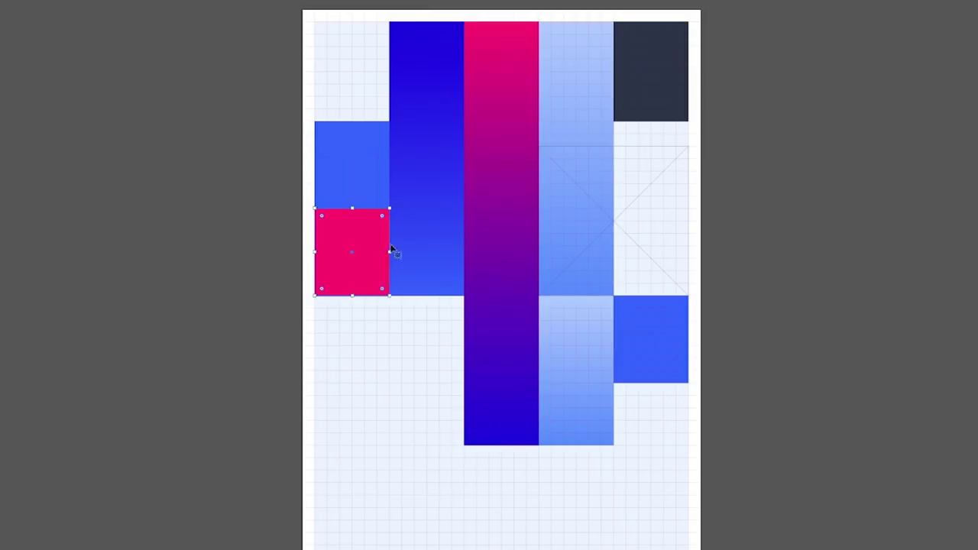
{"action": "left_click_drag", "start_coordinate": [670, 152], "coordinate": [448, 408]}
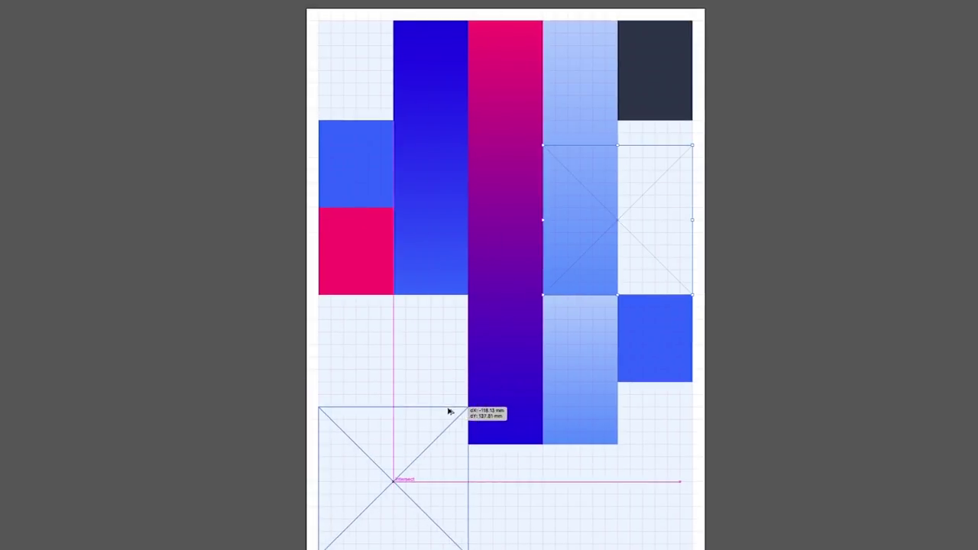
{"action": "left_click", "coordinate": [568, 478]}
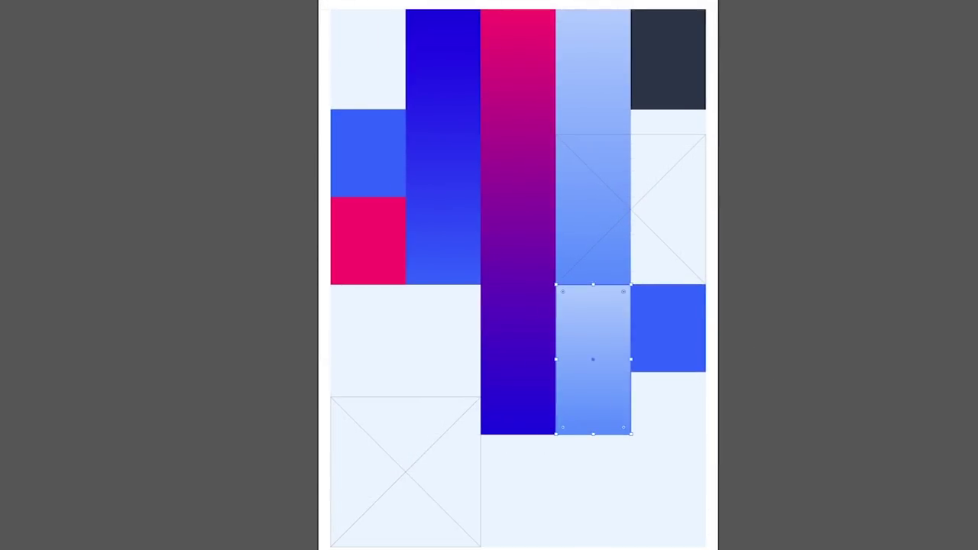
{"action": "left_click_drag", "start_coordinate": [593, 437], "coordinate": [596, 500]}
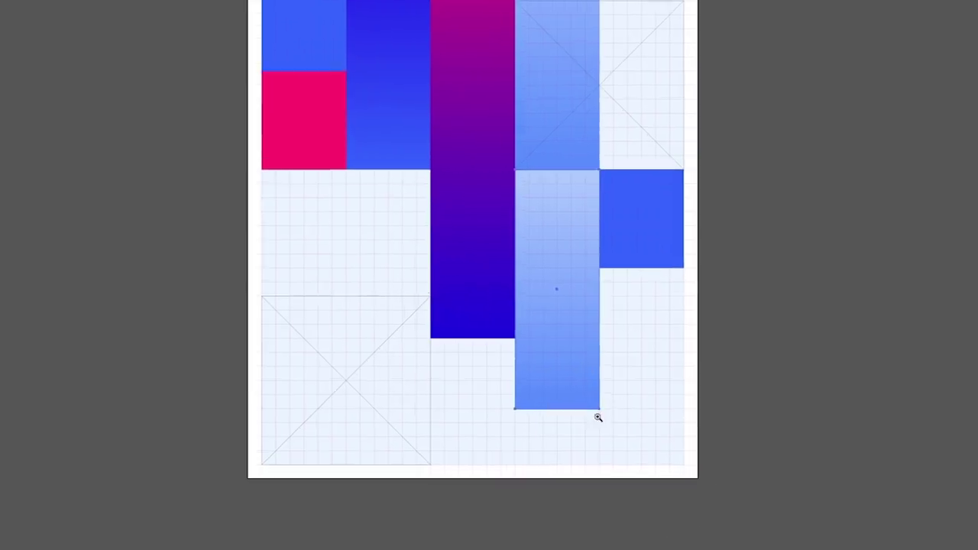
- Move the pink square below the purple bar and shorten it from its top edge
{"action": "scroll", "coordinate": [596, 458], "scroll_direction": "up", "scroll_amount": 15}
{"action": "scroll", "coordinate": [408, 263], "scroll_direction": "down", "scroll_amount": 8}
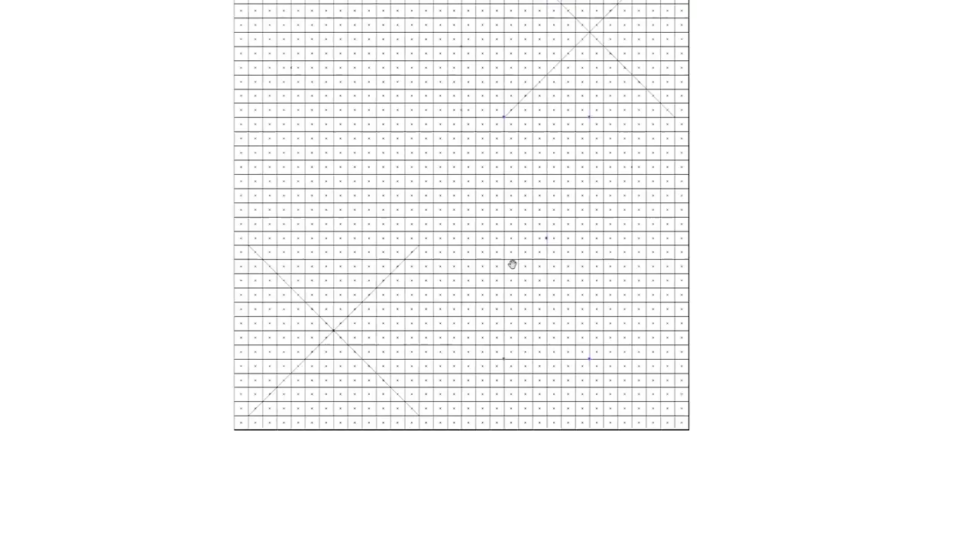
{"action": "scroll", "coordinate": [513, 265], "scroll_direction": "down", "scroll_amount": 6}
{"action": "left_click_drag", "start_coordinate": [473, 430], "coordinate": [533, 507]}
{"action": "scroll", "coordinate": [533, 506], "scroll_direction": "up", "scroll_amount": 5}
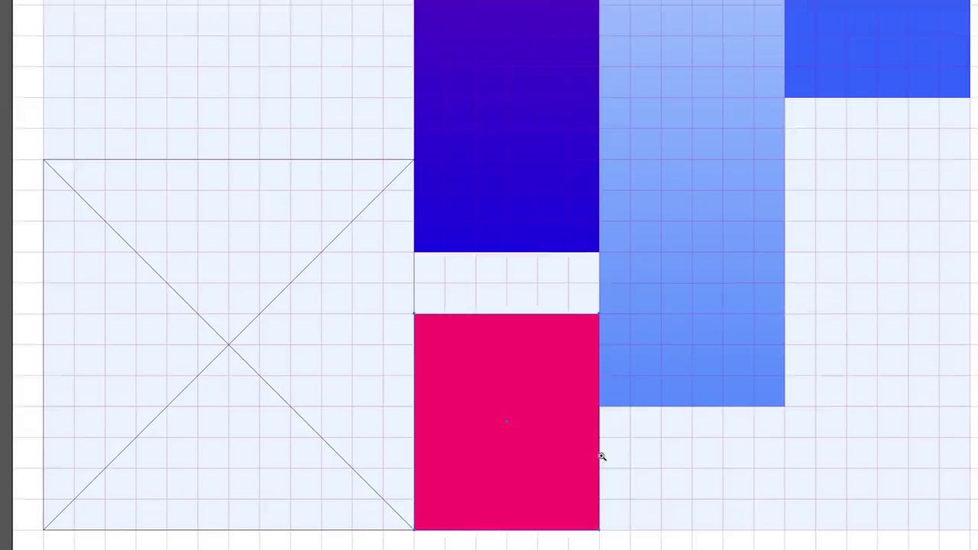
{"action": "left_click_drag", "start_coordinate": [520, 406], "coordinate": [485, 382]}
- Scroll through the lower poster to check the navy block in the bottom-right corner
{"action": "scroll", "coordinate": [484, 382], "scroll_direction": "up", "scroll_amount": 5}
{"action": "scroll", "coordinate": [485, 382], "scroll_direction": "up", "scroll_amount": 3}
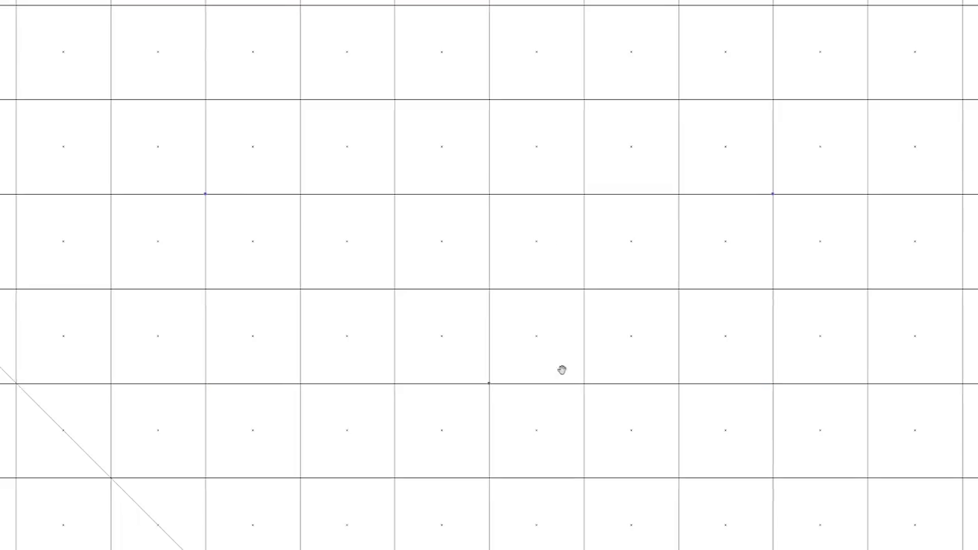
{"action": "scroll", "coordinate": [527, 411], "scroll_direction": "down", "scroll_amount": 10}
{"action": "scroll", "coordinate": [580, 255], "scroll_direction": "down", "scroll_amount": 3}
{"action": "scroll", "coordinate": [503, 329], "scroll_direction": "down", "scroll_amount": 2}
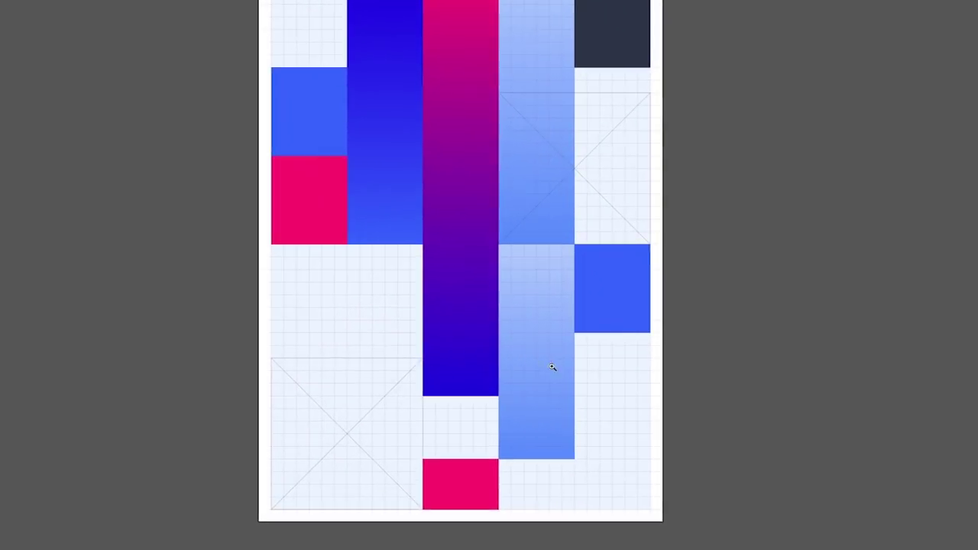
{"action": "scroll", "coordinate": [613, 494], "scroll_direction": "down", "scroll_amount": 1}
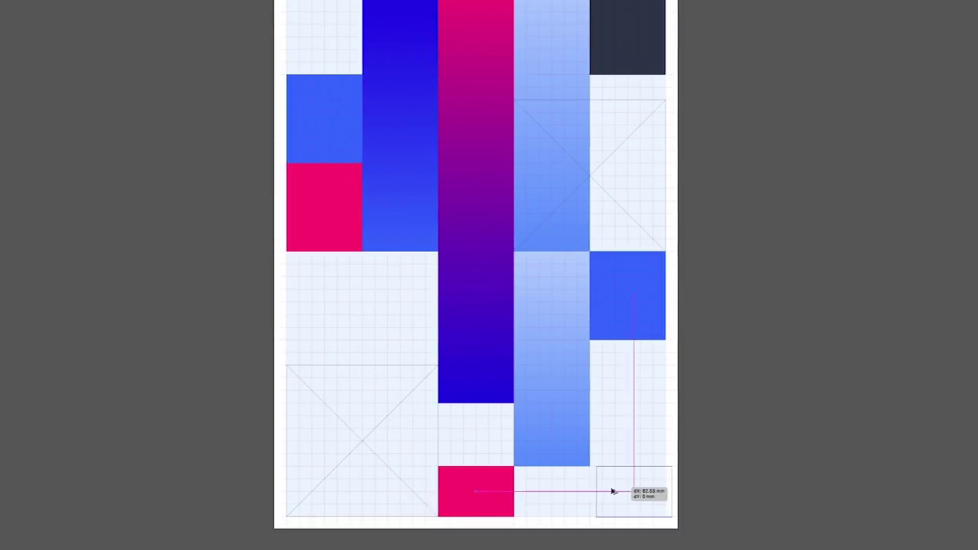
{"action": "scroll", "coordinate": [708, 500], "scroll_direction": "up", "scroll_amount": 5}
{"action": "scroll", "coordinate": [619, 116], "scroll_direction": "down", "scroll_amount": 3}
{"action": "scroll", "coordinate": [622, 115], "scroll_direction": "down", "scroll_amount": 2}
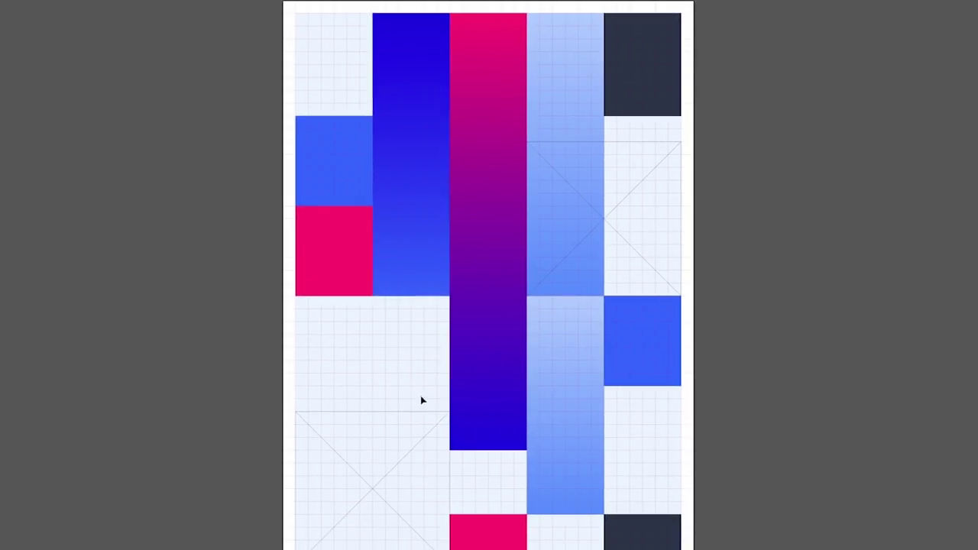
{"action": "scroll", "coordinate": [421, 400], "scroll_direction": "down", "scroll_amount": 2}
- Draw a rectangle over the lower-left placeholder with the blue column's gradient, sent behind the crossed lines
{"action": "left_click_drag", "start_coordinate": [464, 432], "coordinate": [465, 446]}
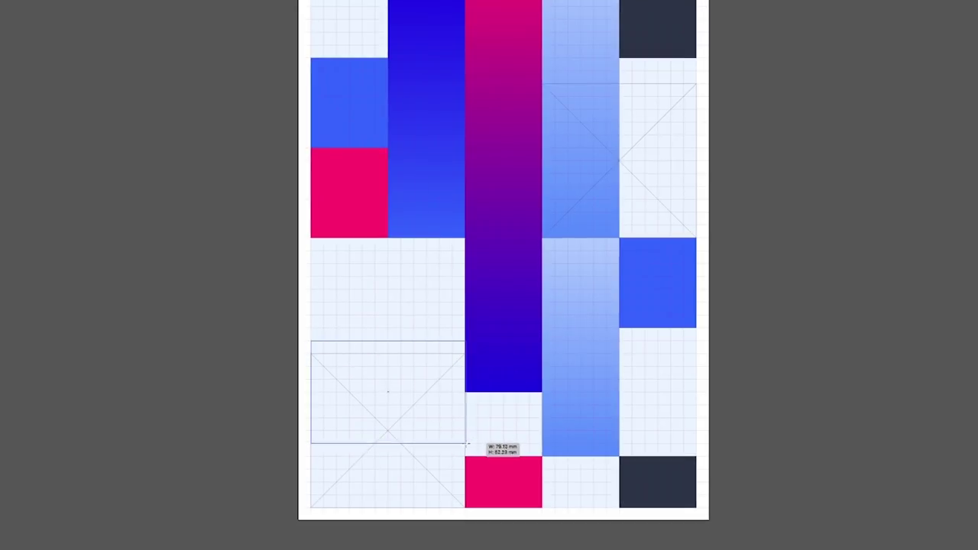
{"action": "scroll", "coordinate": [509, 522], "scroll_direction": "up", "scroll_amount": 5}
{"action": "scroll", "coordinate": [377, 325], "scroll_direction": "up", "scroll_amount": 3}
{"action": "key", "text": "ctrl+0"}
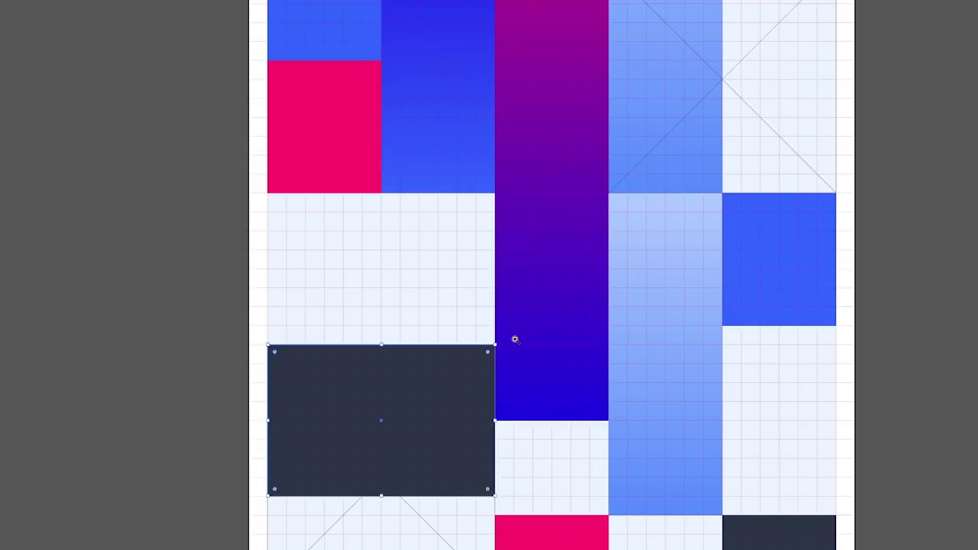
{"action": "key", "text": "i"}
{"action": "left_click", "coordinate": [470, 217]}
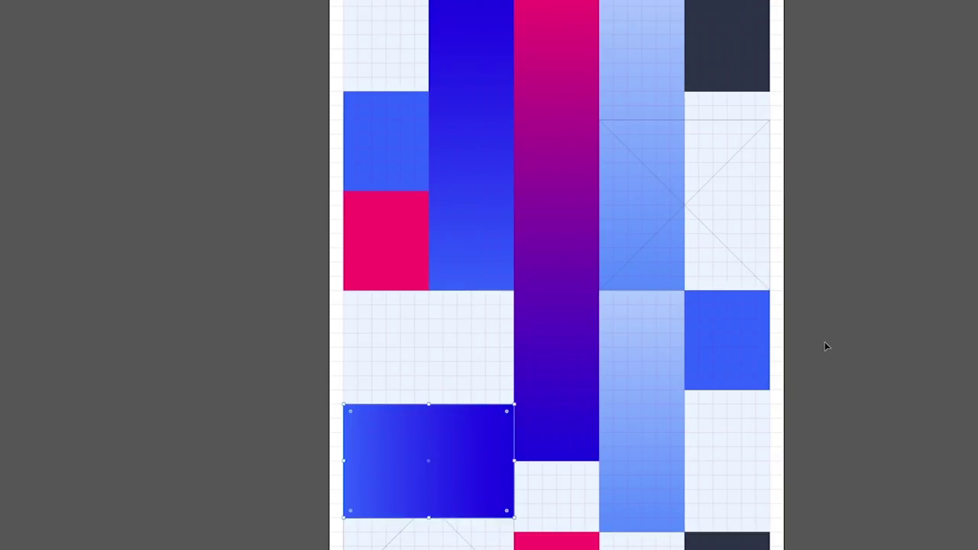
{"action": "scroll", "coordinate": [901, 382], "scroll_direction": "down", "scroll_amount": 4}
{"action": "right_click", "coordinate": [445, 413]}
{"action": "left_click", "coordinate": [861, 383]}
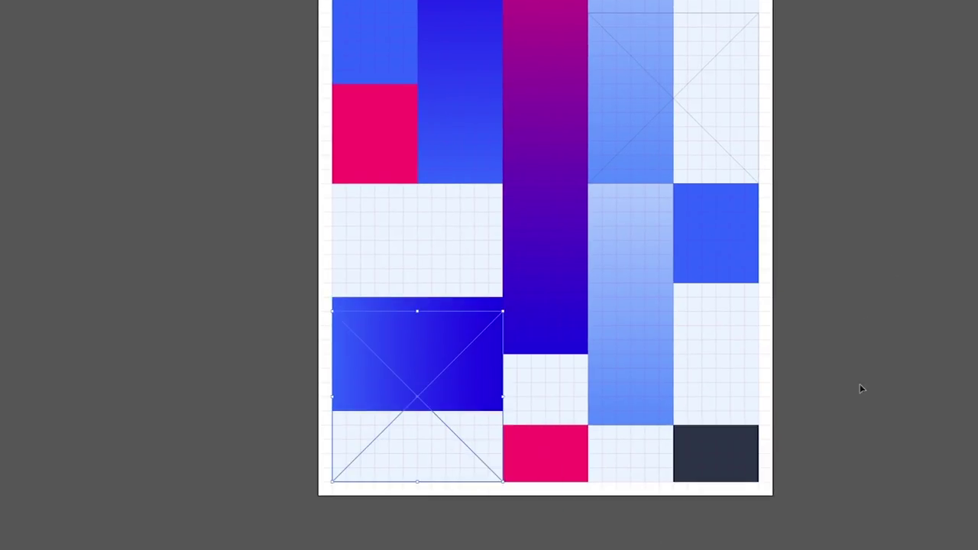
{"action": "left_click", "coordinate": [815, 413]}
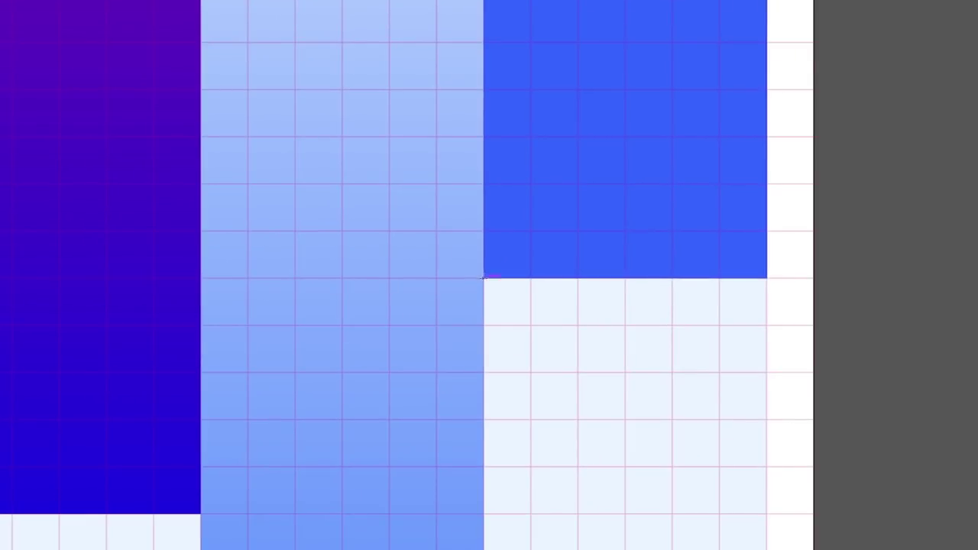
- Draw a square, shrink it to one grid cell, and duplicate it along a row
{"action": "left_click_drag", "start_coordinate": [483, 279], "coordinate": [540, 332]}
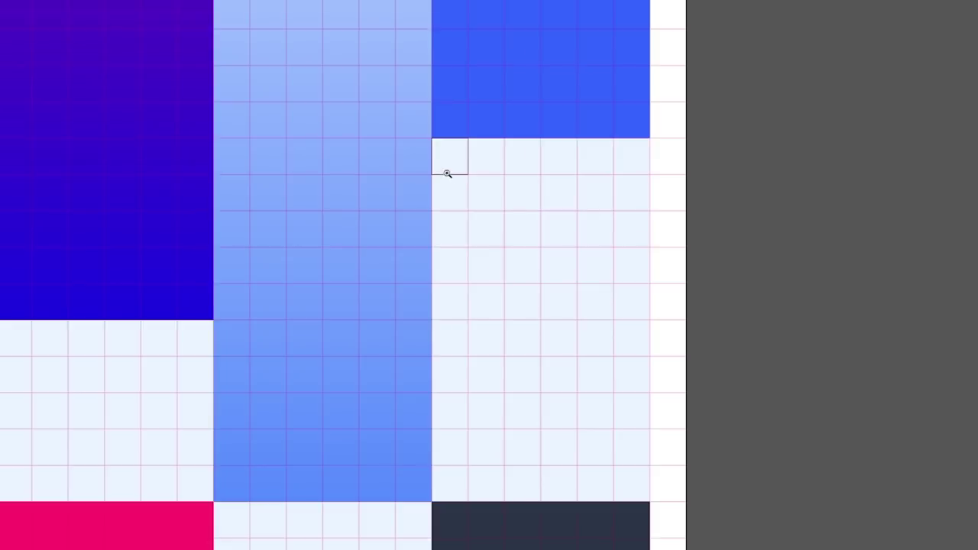
{"action": "left_click", "coordinate": [447, 173]}
{"action": "left_click_drag", "start_coordinate": [463, 135], "coordinate": [483, 112]}
{"action": "key", "text": "ctrl+d"}
{"action": "key", "text": "ctrl+d"}
{"action": "key", "text": "ctrl+d"}
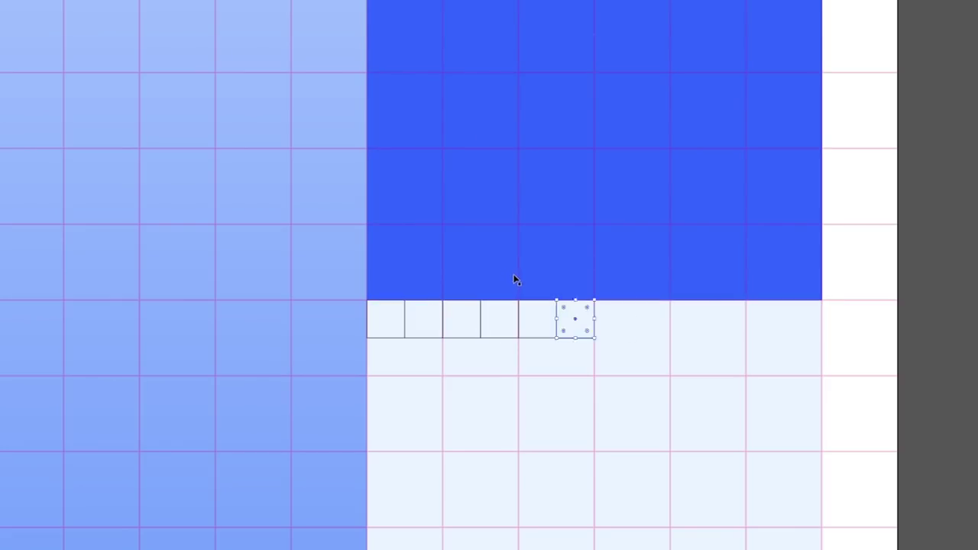
{"action": "key", "text": "ctrl+d"}
{"action": "key", "text": "ctrl+d"}
{"action": "key", "text": "ctrl+d"}
- Repeat the row of tiny squares downward until the gap is filled
{"action": "left_click_drag", "start_coordinate": [810, 283], "coordinate": [382, 356]}
{"action": "key", "text": "ctrl+minus"}
{"action": "left_click_drag", "start_coordinate": [583, 283], "coordinate": [583, 301], "text": "alt"}
{"action": "key", "text": "ctrl+d"}
{"action": "key", "text": "ctrl+d"}
{"action": "key", "text": "ctrl+d"}
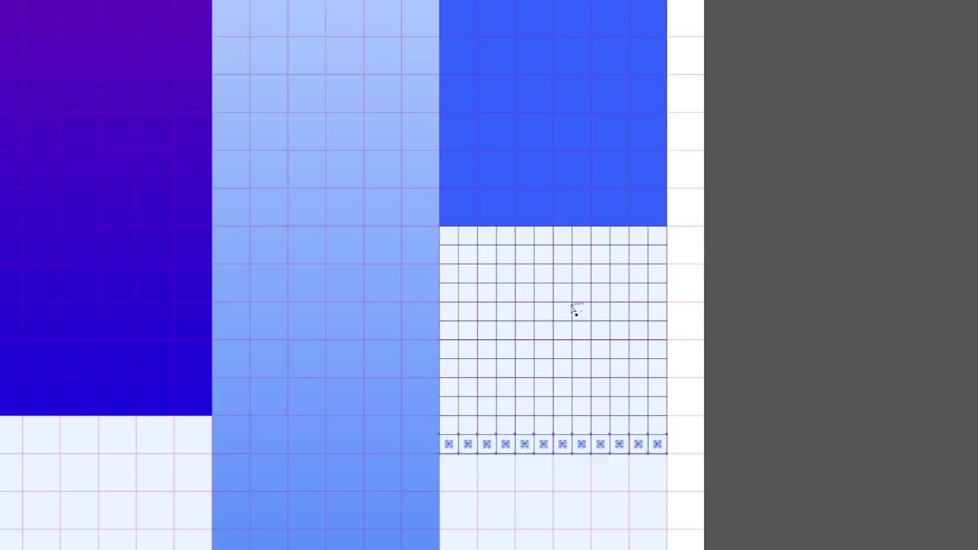
{"action": "key", "text": "ctrl+minus"}
{"action": "key", "text": "ctrl+d"}
{"action": "key", "text": "ctrl+d"}
{"action": "key", "text": "ctrl+d"}
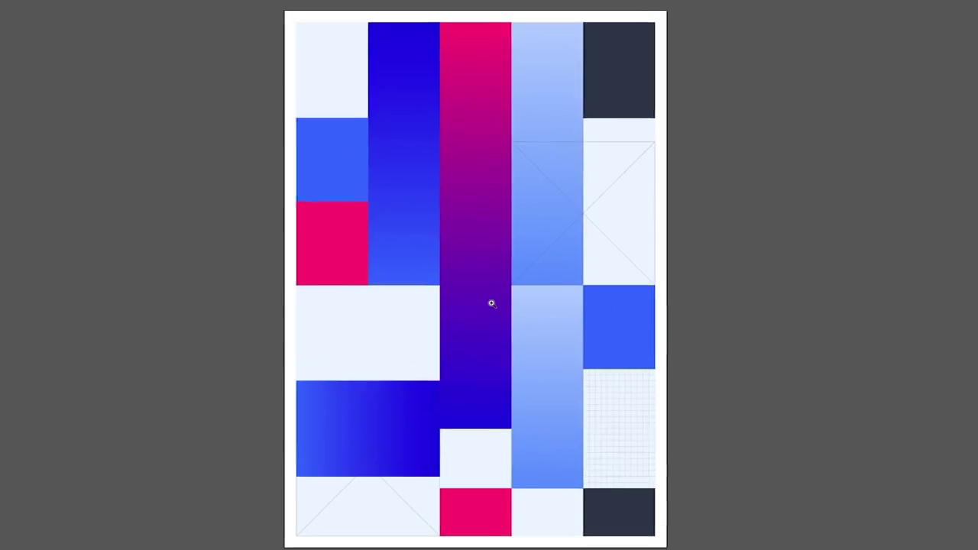
- Copy the grid tile beneath the left pink square and a copy of the pink square into the middle column
{"action": "left_click", "coordinate": [491, 303]}
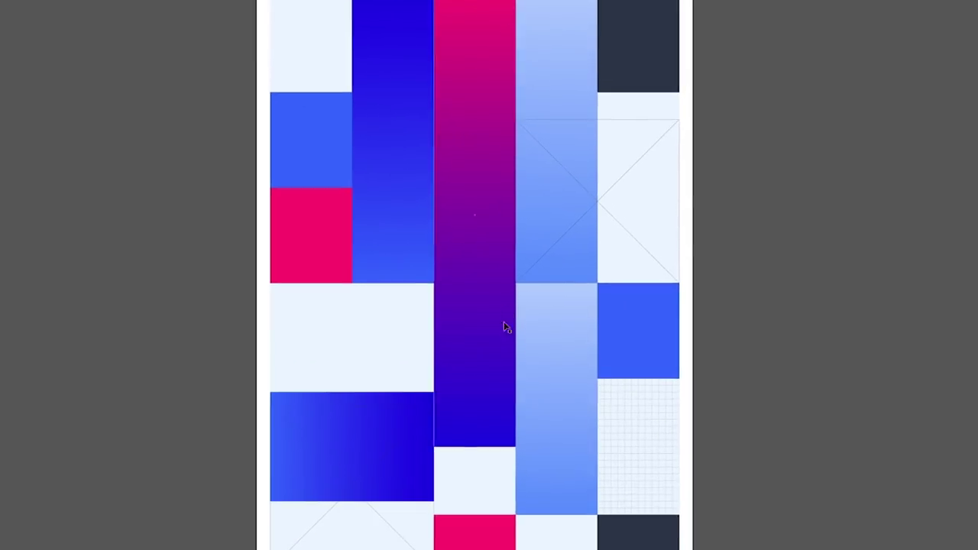
{"action": "left_click", "coordinate": [690, 443]}
{"action": "mouse_move", "coordinate": [638, 392]}
{"action": "left_mouse_down"}
{"action": "mouse_move", "coordinate": [396, 341]}
{"action": "mouse_move", "coordinate": [375, 319]}
{"action": "left_mouse_up"}
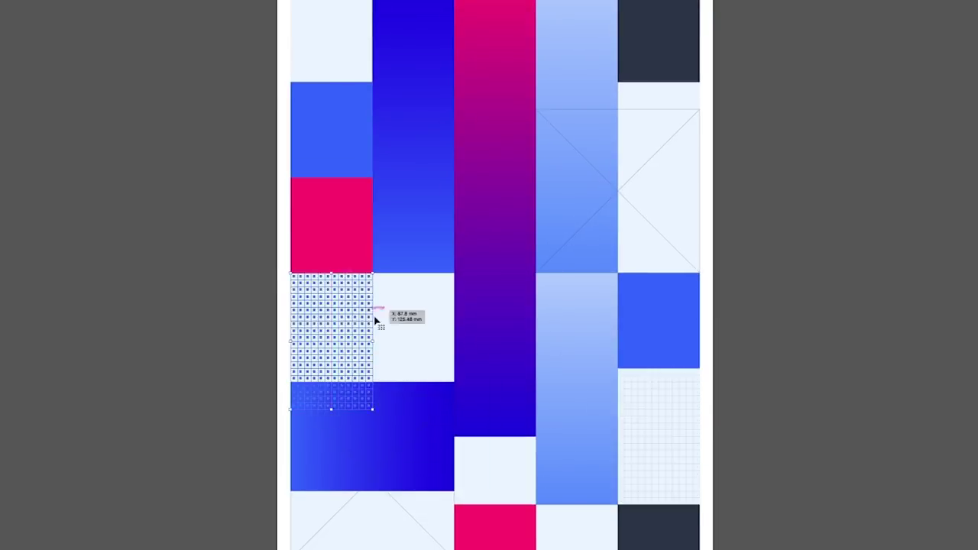
{"action": "scroll", "coordinate": [376, 319], "scroll_direction": "up", "scroll_amount": 5}
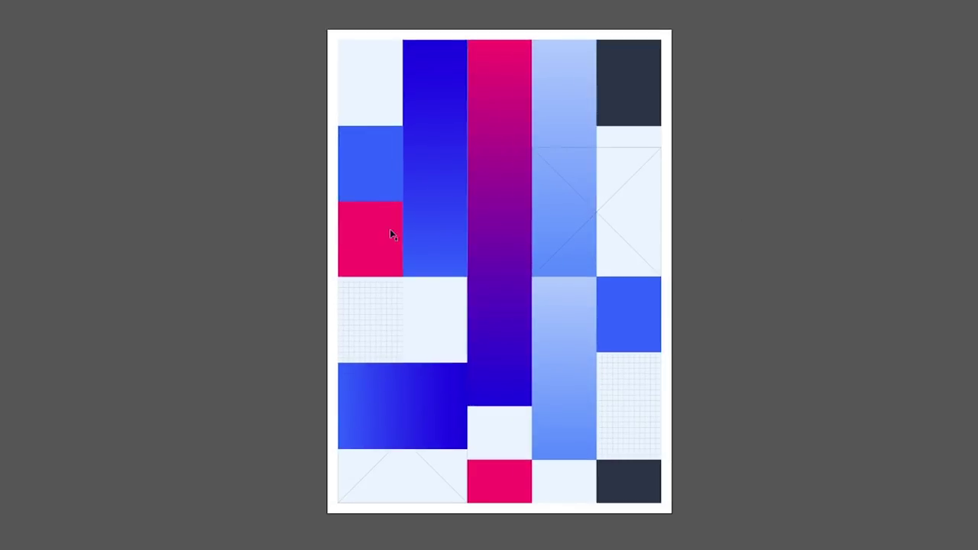
{"action": "left_click_drag", "start_coordinate": [496, 246], "coordinate": [601, 230]}
- Fill the new middle rectangle with a pink-to-white gradient that fades mostly to white
{"action": "scroll", "coordinate": [601, 230], "scroll_direction": "up", "scroll_amount": 5}
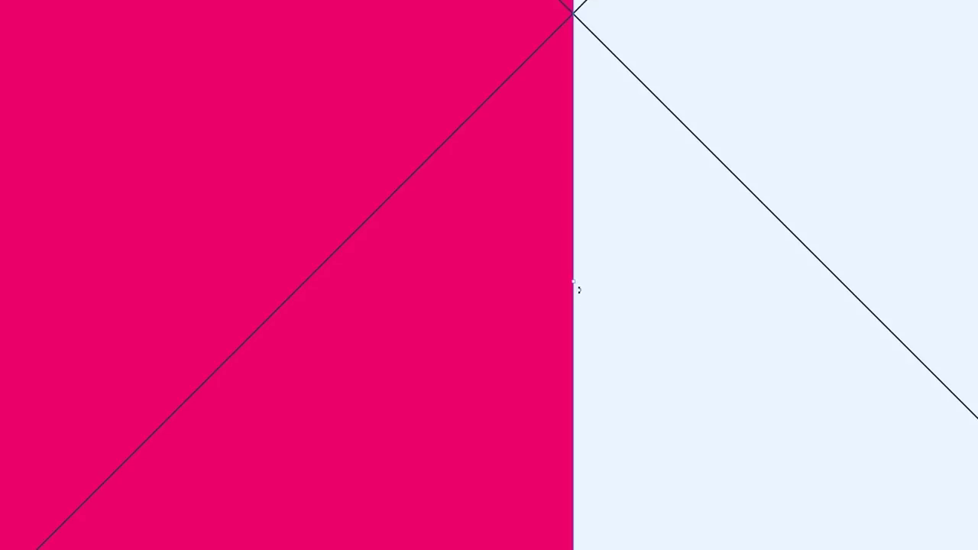
{"action": "scroll", "coordinate": [573, 275], "scroll_direction": "down", "scroll_amount": 3}
{"action": "key", "text": "period"}
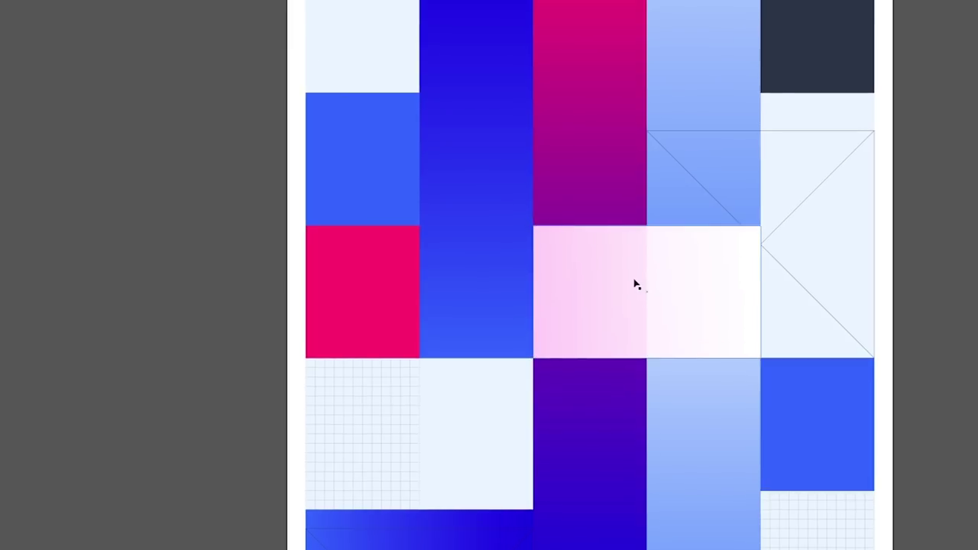
{"action": "mouse_move", "coordinate": [635, 284]}
{"action": "left_mouse_down"}
{"action": "mouse_move", "coordinate": [550, 231]}
{"action": "mouse_move", "coordinate": [419, 179]}
{"action": "left_mouse_up"}
- Show the grid and snap the pink rectangle's edge onto a grid line
{"action": "key", "text": "ctrl+apostrophe"}
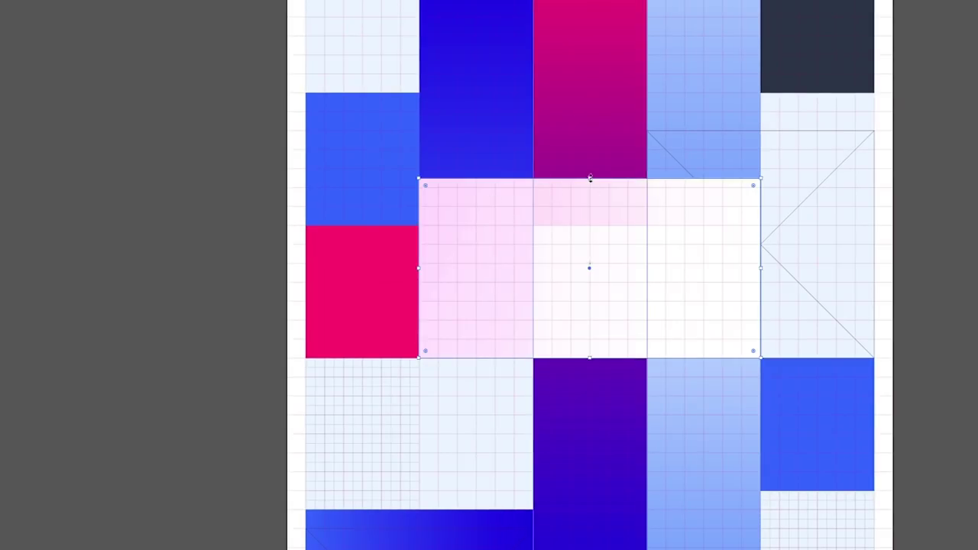
{"action": "scroll", "coordinate": [611, 181], "scroll_direction": "up", "scroll_amount": 5}
{"action": "scroll", "coordinate": [819, 295], "scroll_direction": "up", "scroll_amount": 5}
{"action": "scroll", "coordinate": [721, 258], "scroll_direction": "up", "scroll_amount": 5}
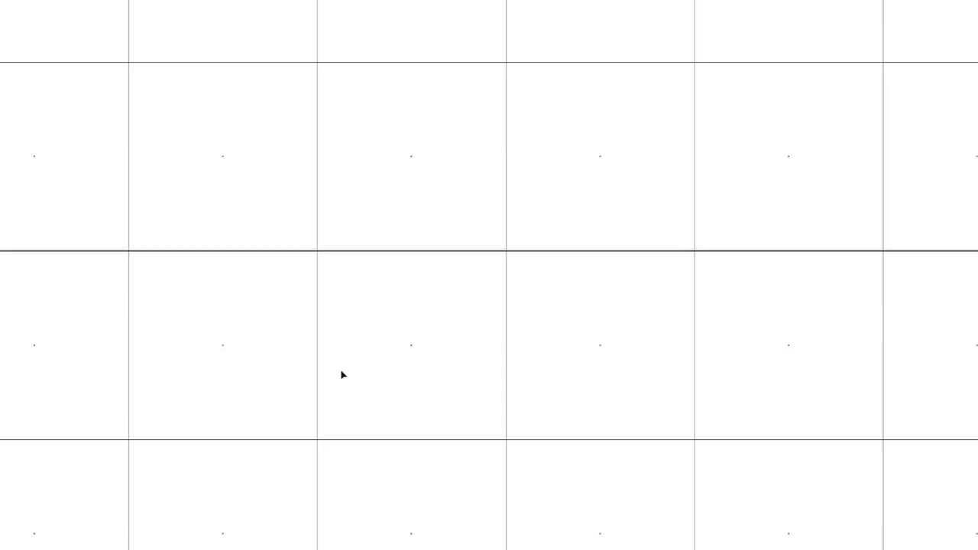
{"action": "scroll", "coordinate": [343, 374], "scroll_direction": "up", "scroll_amount": 5}
{"action": "scroll", "coordinate": [618, 224], "scroll_direction": "down", "scroll_amount": 3}
{"action": "scroll", "coordinate": [607, 327], "scroll_direction": "up", "scroll_amount": 3}
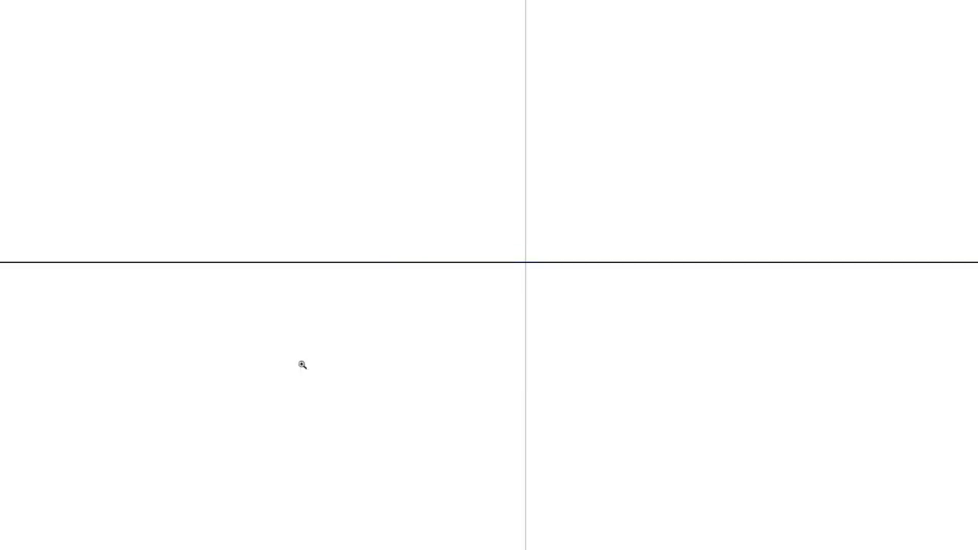
{"action": "scroll", "coordinate": [302, 365], "scroll_direction": "down", "scroll_amount": 3}
{"action": "scroll", "coordinate": [312, 343], "scroll_direction": "down", "scroll_amount": 2}
{"action": "scroll", "coordinate": [332, 415], "scroll_direction": "up", "scroll_amount": 4}
{"action": "left_click_drag", "start_coordinate": [483, 382], "coordinate": [486, 381]}
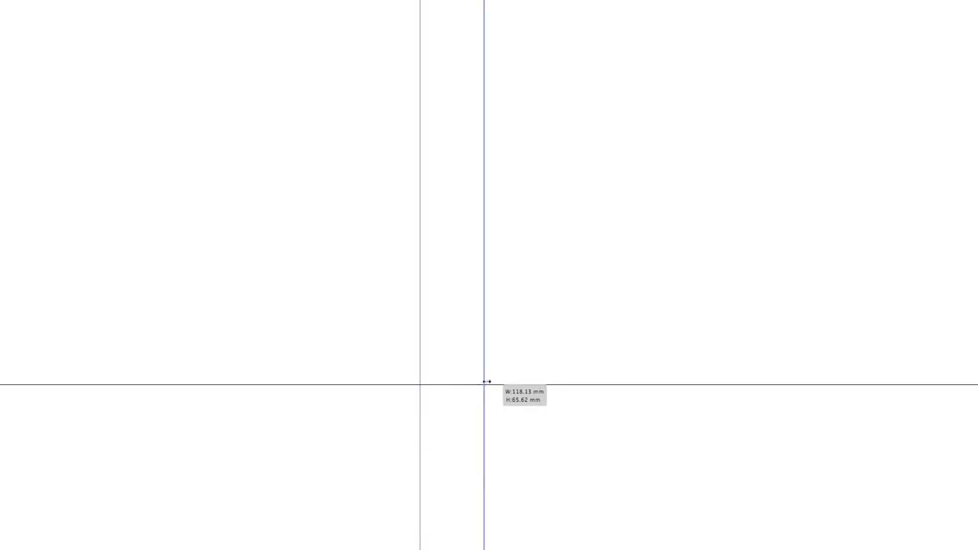
{"action": "scroll", "coordinate": [546, 271], "scroll_direction": "down", "scroll_amount": 3}
{"action": "scroll", "coordinate": [533, 255], "scroll_direction": "down", "scroll_amount": 3}
{"action": "scroll", "coordinate": [535, 260], "scroll_direction": "down", "scroll_amount": 4}
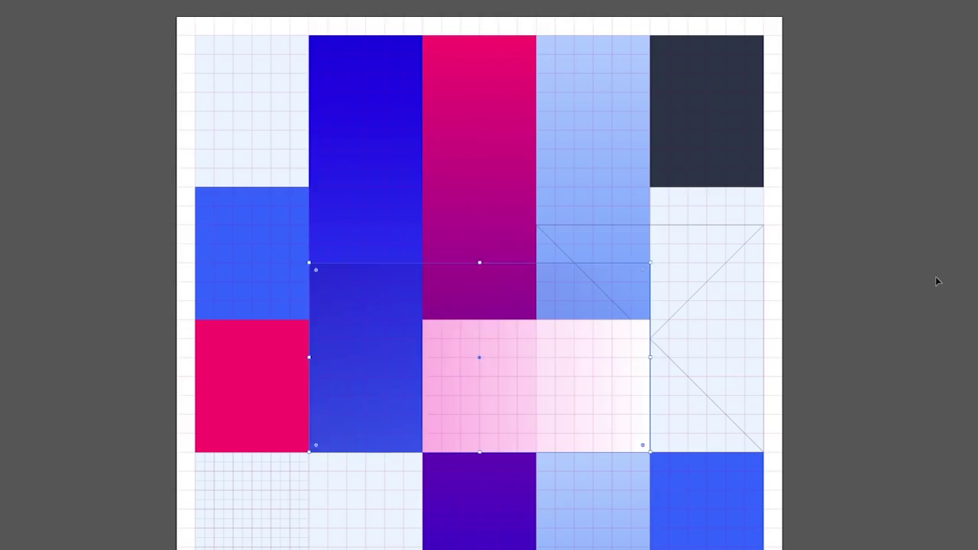
- Change the pink gradient rectangle's stacking order and select the group of middle blocks
{"action": "left_click", "coordinate": [937, 281]}
{"action": "left_click", "coordinate": [585, 328]}
{"action": "right_click", "coordinate": [581, 327]}
{"action": "left_click", "coordinate": [721, 485]}
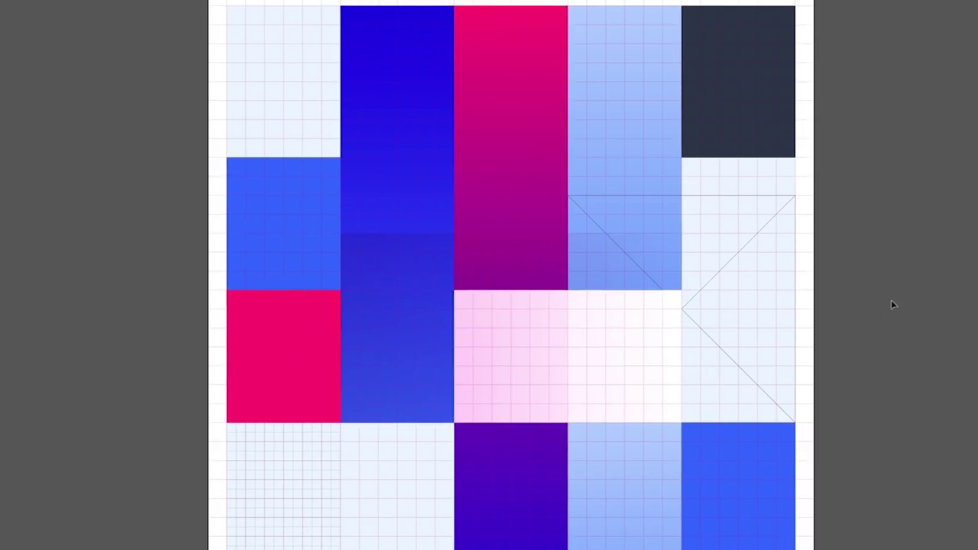
{"action": "right_click", "coordinate": [732, 263]}
{"action": "left_click", "coordinate": [797, 414]}
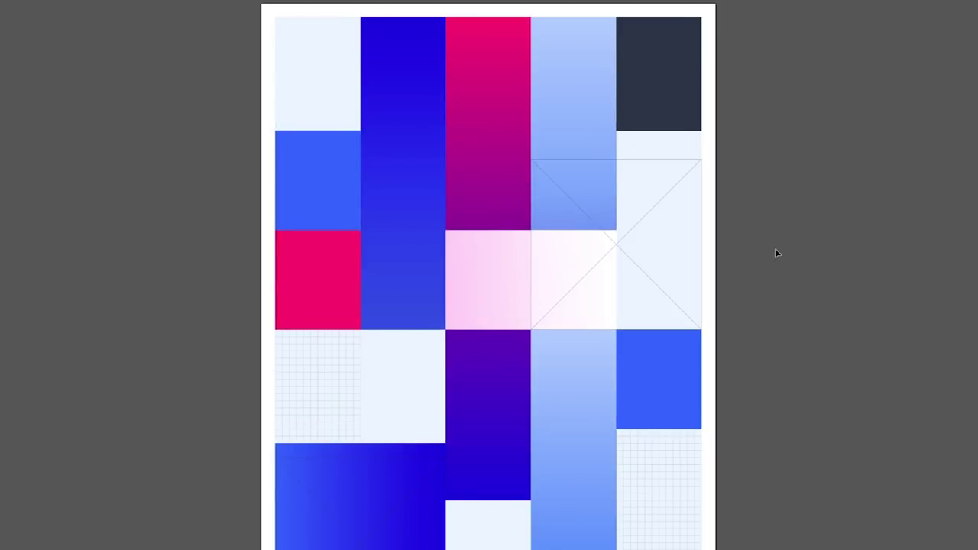
- Bring the pink gradient block group to the front
{"action": "right_click", "coordinate": [574, 255]}
{"action": "left_click", "coordinate": [726, 410]}
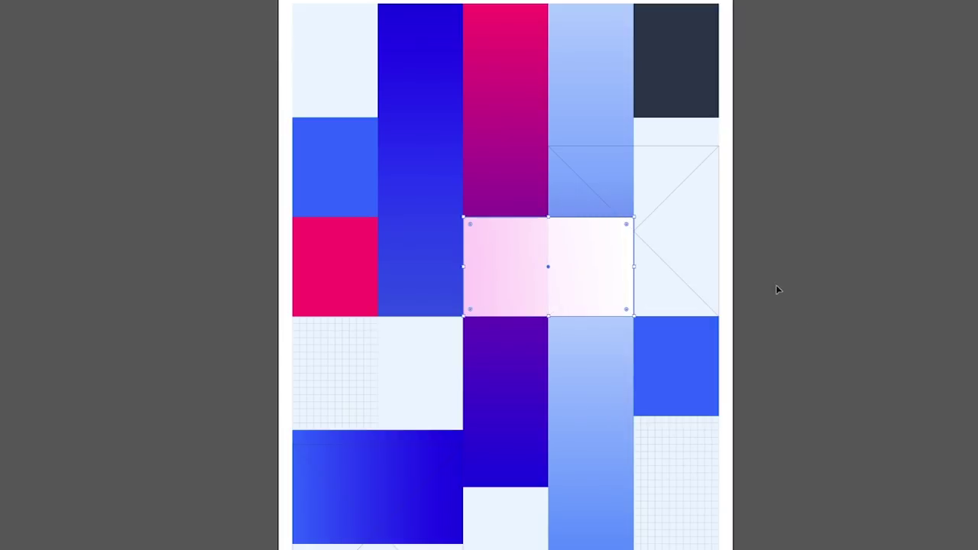
{"action": "left_click", "coordinate": [789, 290]}
{"action": "left_click", "coordinate": [703, 359]}
{"action": "left_click", "coordinate": [812, 282]}
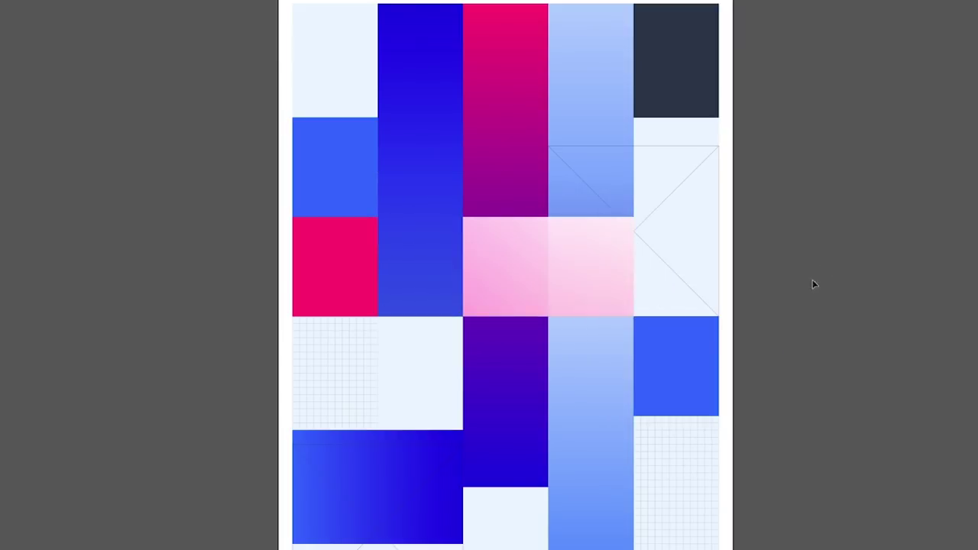
- Bring the X placeholder lines in front of the pink block
{"action": "left_click", "coordinate": [670, 196]}
{"action": "right_click", "coordinate": [667, 204]}
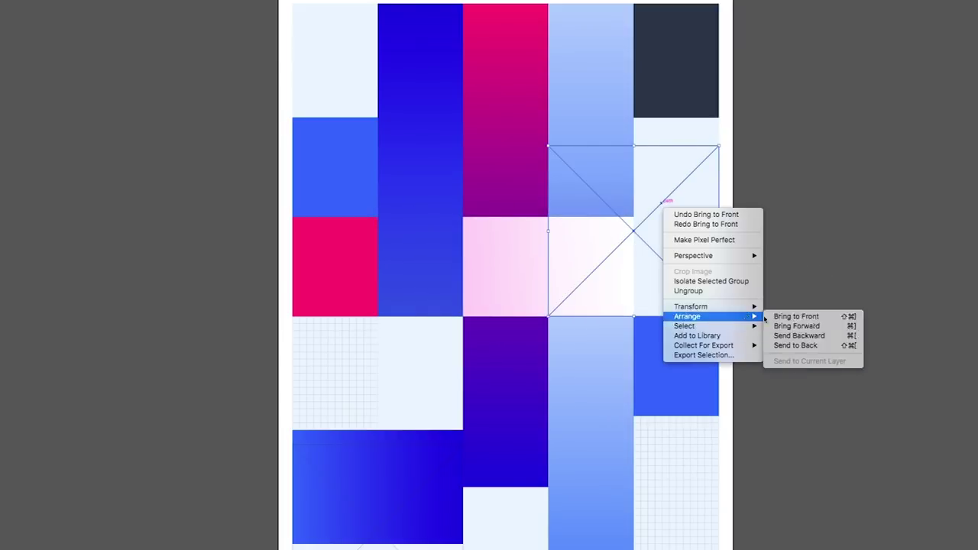
{"action": "left_click", "coordinate": [784, 343]}
{"action": "left_click", "coordinate": [803, 264]}
- Make the pink block's gradient run vertically, pink at top fading to white
{"action": "key", "text": "ctrl+minus"}
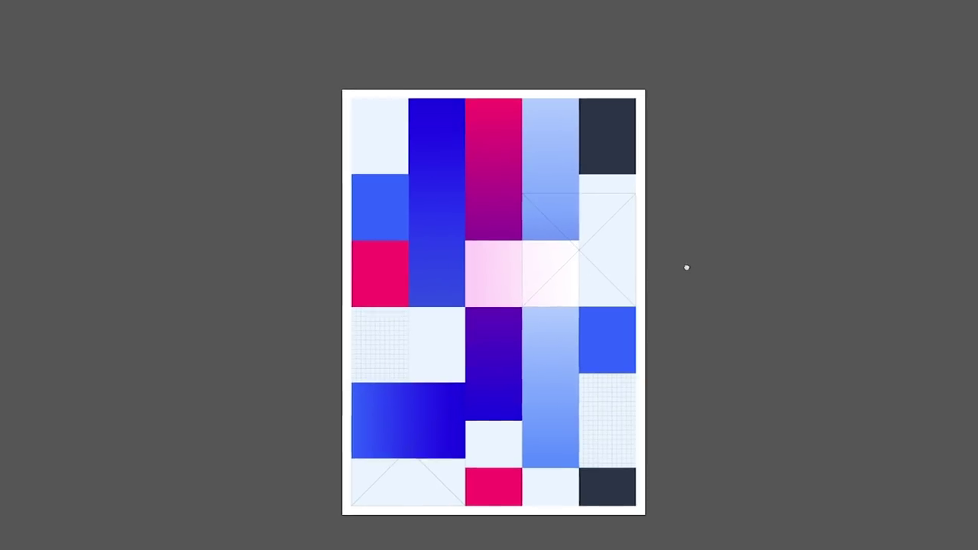
{"action": "left_click", "coordinate": [498, 280]}
{"action": "key", "text": "ctrl+plus"}
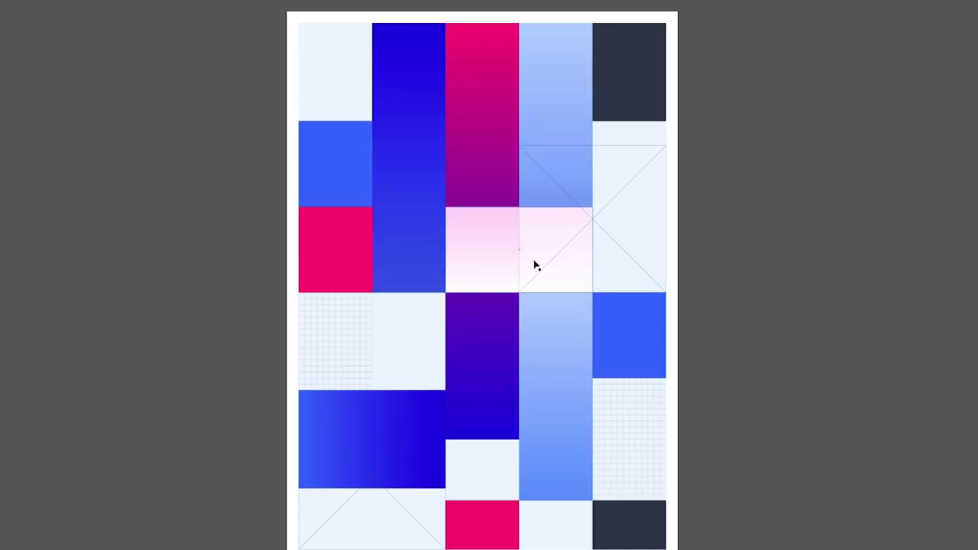
- Add a violet gradient rectangle near the bottom with its top edge snapped to the grid
{"action": "left_click_drag", "start_coordinate": [657, 222], "coordinate": [431, 443]}
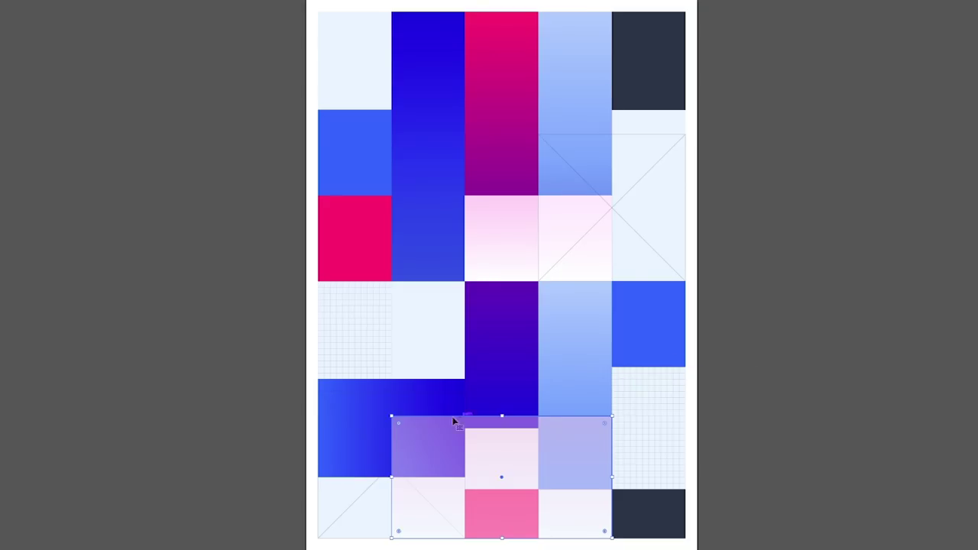
{"action": "left_click_drag", "start_coordinate": [484, 414], "coordinate": [502, 428]}
{"action": "scroll", "coordinate": [742, 410], "scroll_direction": "down", "scroll_amount": 2}
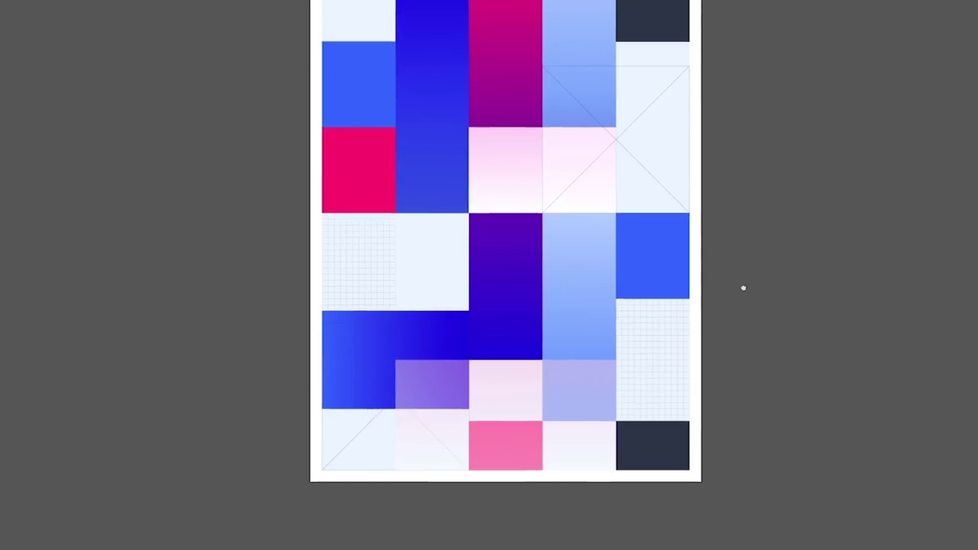
- Undo the swatch change so the bottom-centre block stays solid bright pink
{"action": "right_click", "coordinate": [521, 443]}
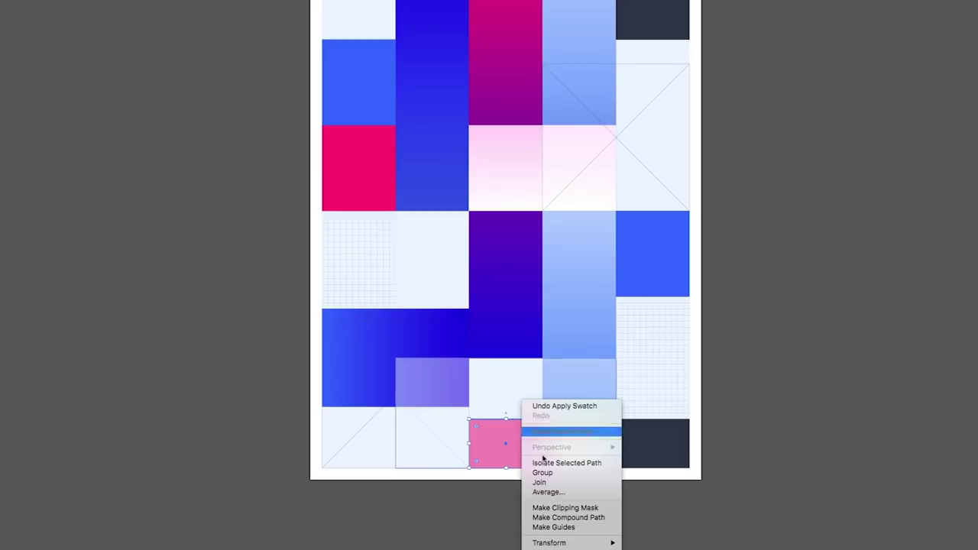
{"action": "left_click", "coordinate": [665, 545]}
{"action": "right_click", "coordinate": [371, 415]}
{"action": "left_click", "coordinate": [535, 539]}
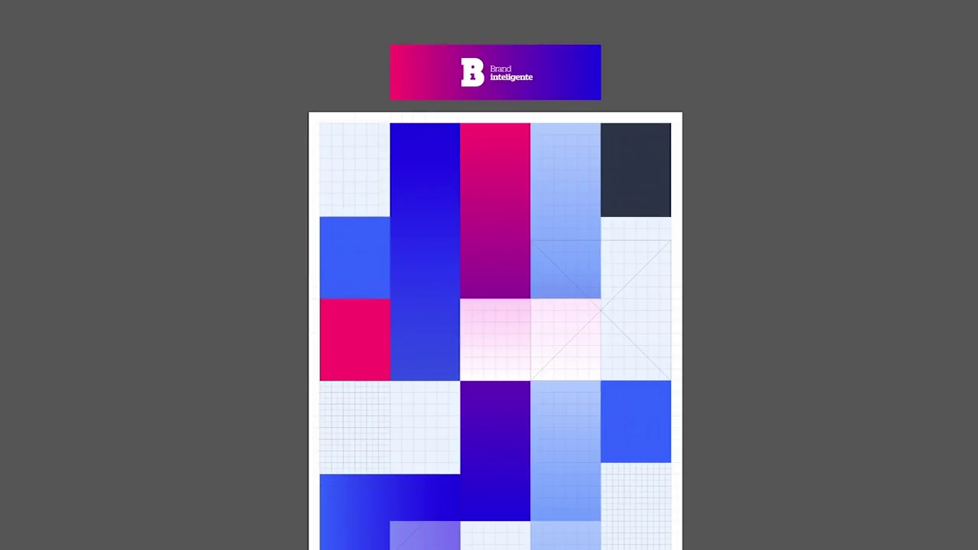
- Place the 'Brand inteligente' logo file on the pasteboard beside the poster
{"action": "scroll", "coordinate": [741, 185], "scroll_direction": "down", "scroll_amount": 2}
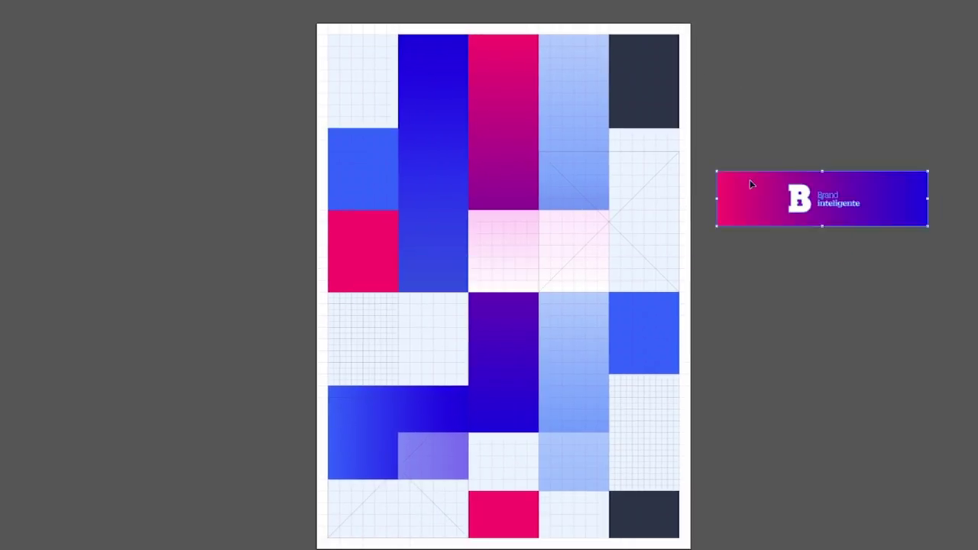
{"action": "left_click", "coordinate": [374, 74]}
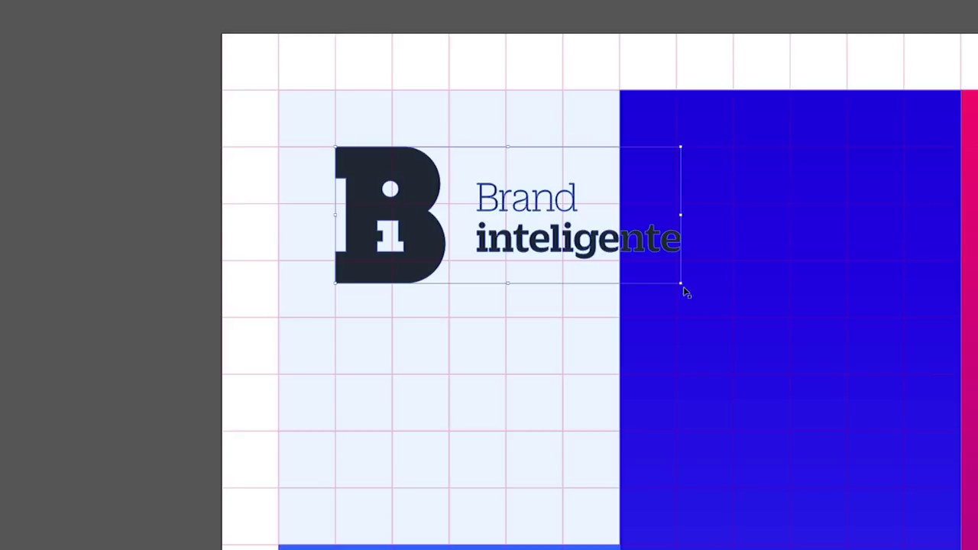
- Scale the 'Brand inteligente' logo to fit the top-left grid cell
{"action": "left_click_drag", "start_coordinate": [558, 236], "coordinate": [577, 253]}
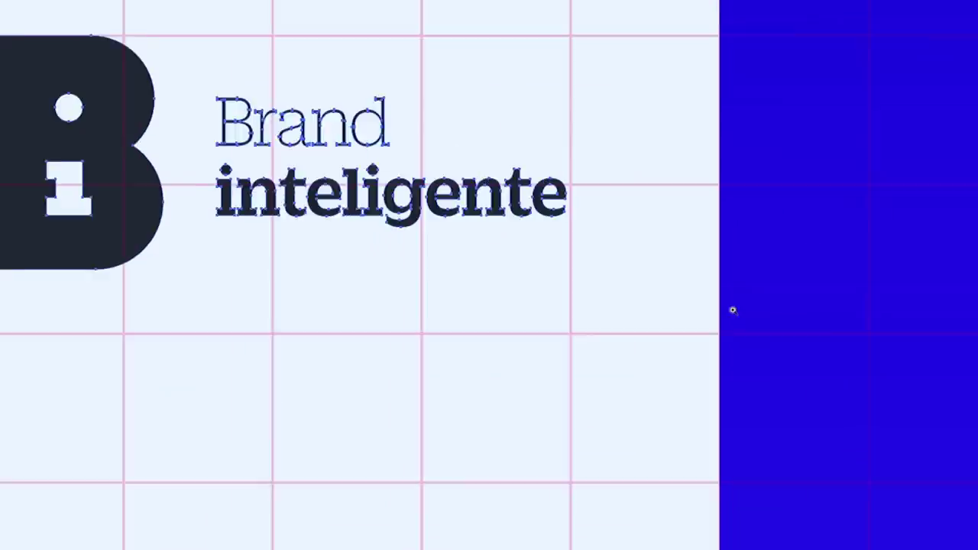